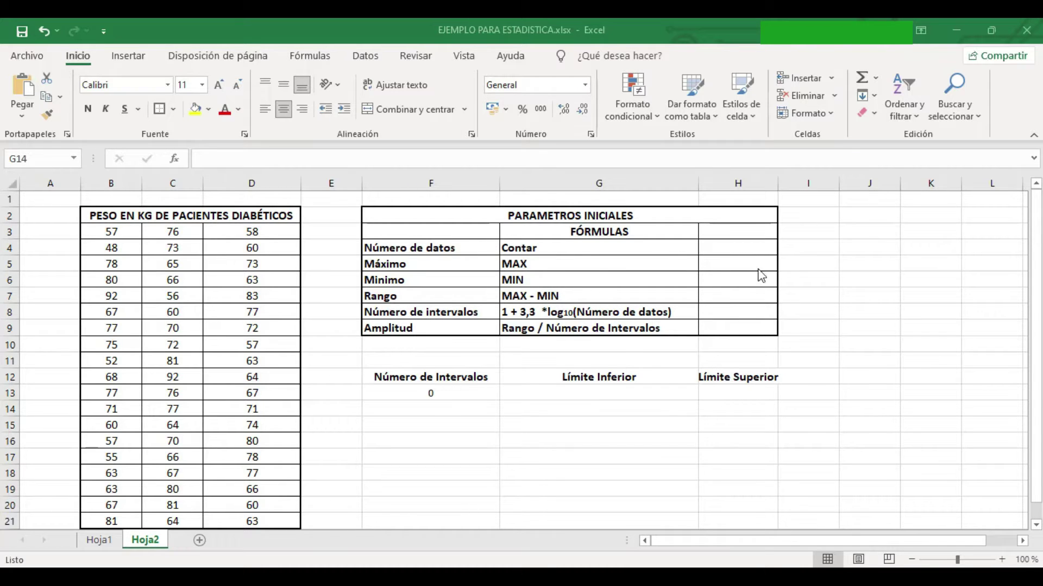
Enter =CONTAR(B3:D21) in H4 to count the 57 data values
{"action": "left_click", "coordinate": [734, 250]}
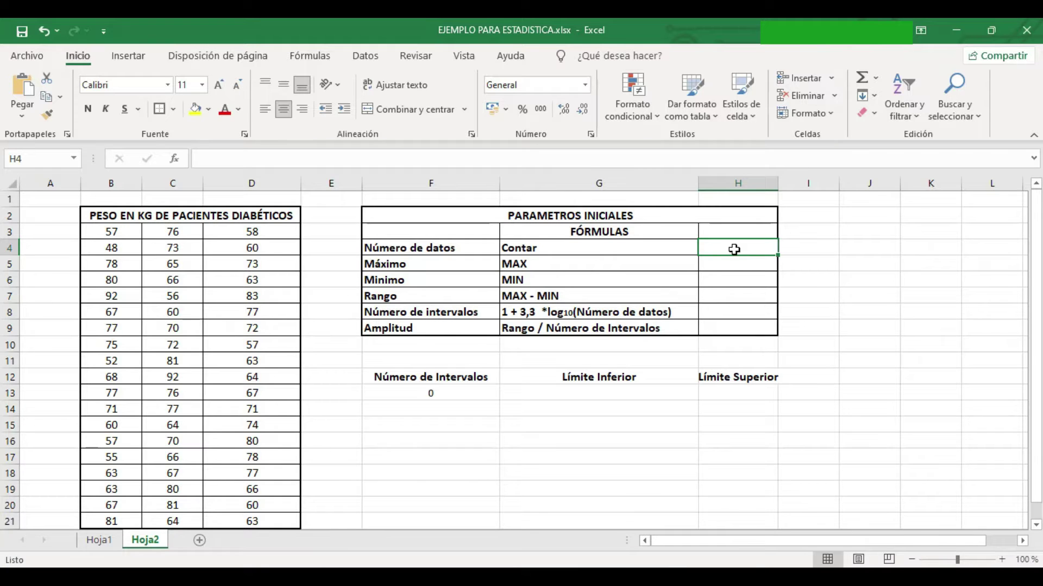
{"action": "type", "text": "="}
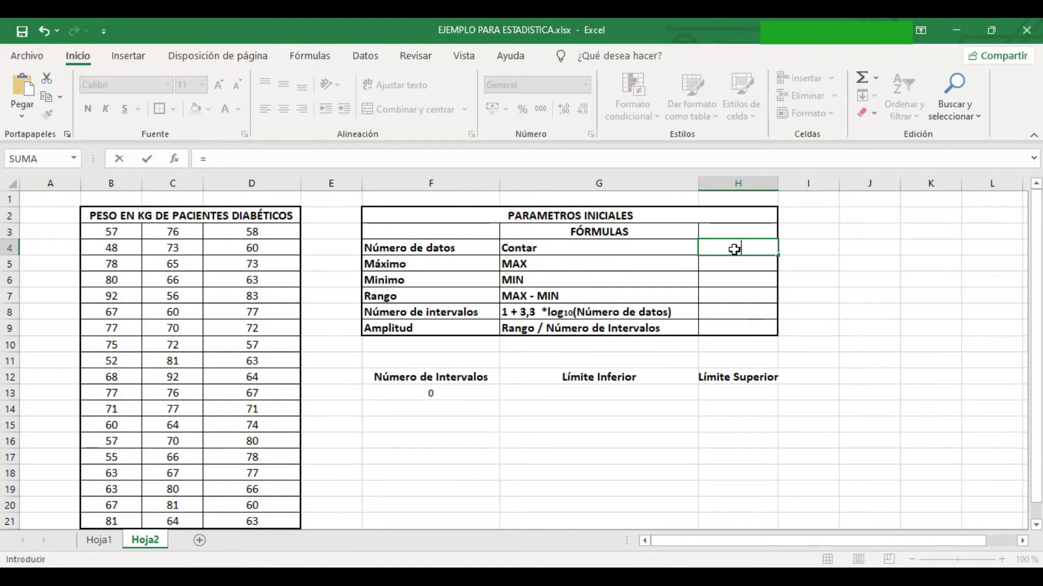
{"action": "type", "text": "co"}
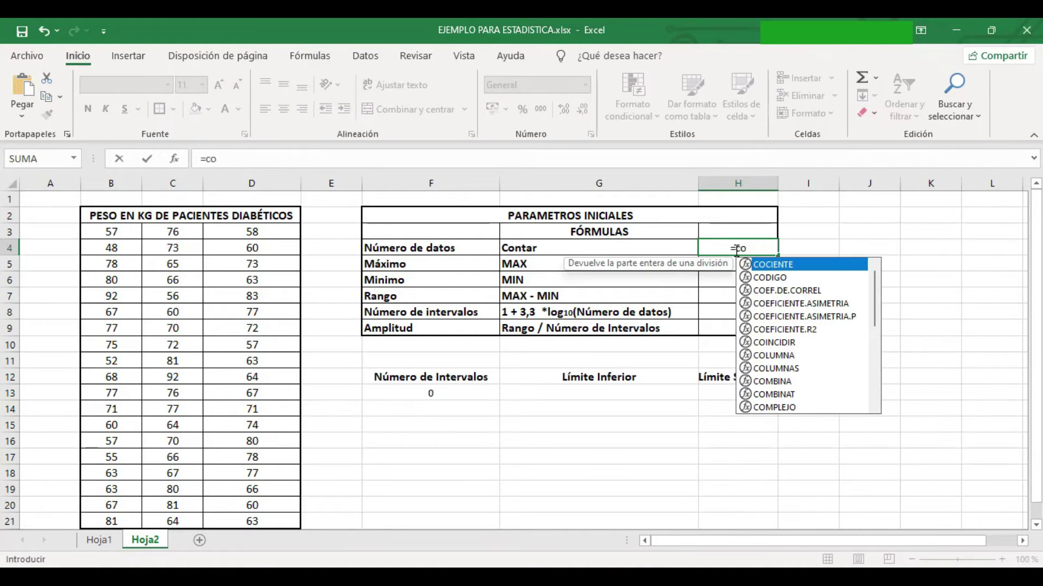
{"action": "type", "text": "nt"}
{"action": "key", "text": "Tab"}
{"action": "left_click", "coordinate": [99, 232]}
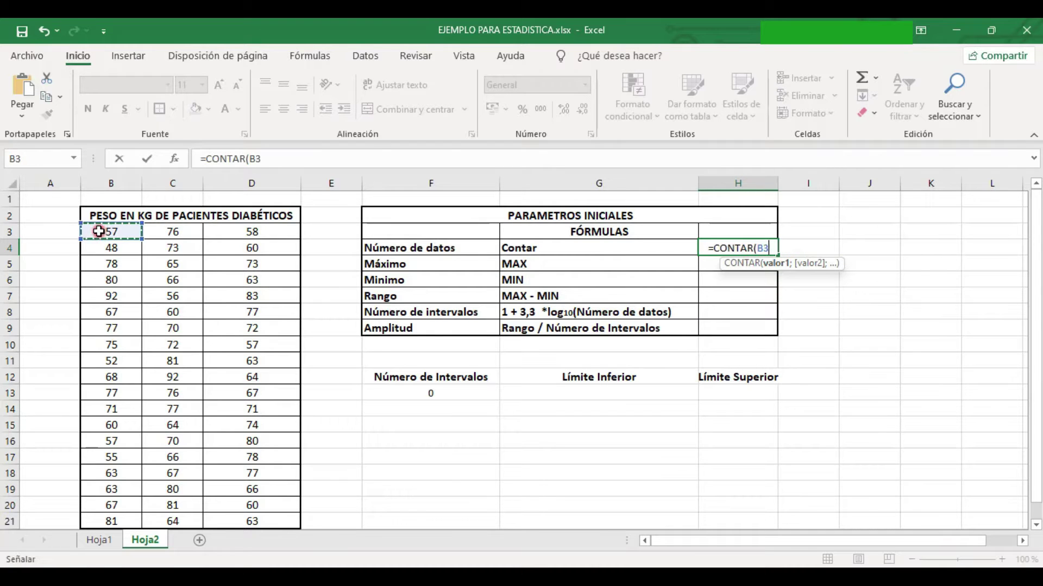
{"action": "left_click_drag", "start_coordinate": [98, 232], "coordinate": [276, 521]}
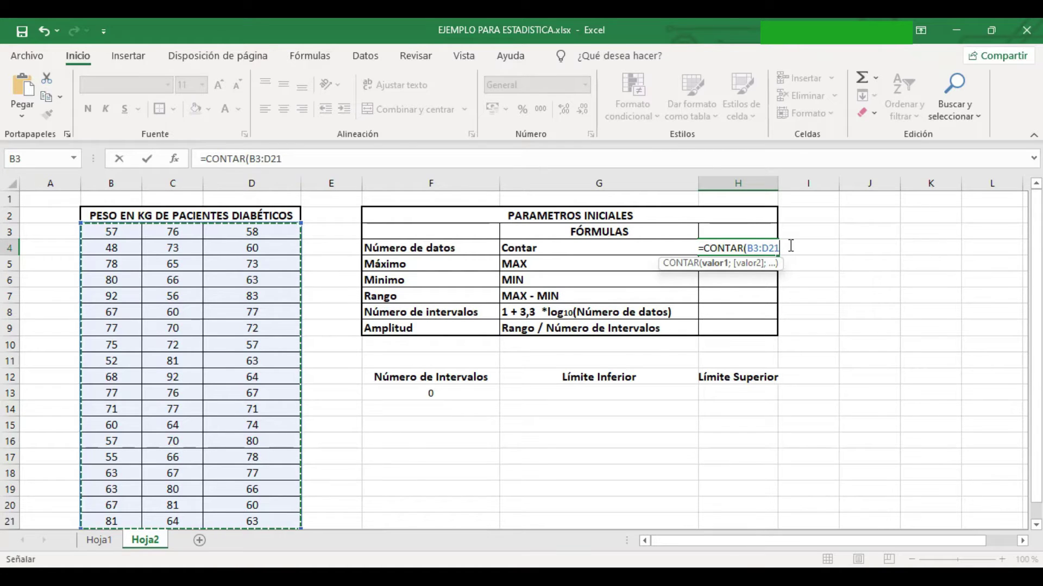
{"action": "type", "text": ")"}
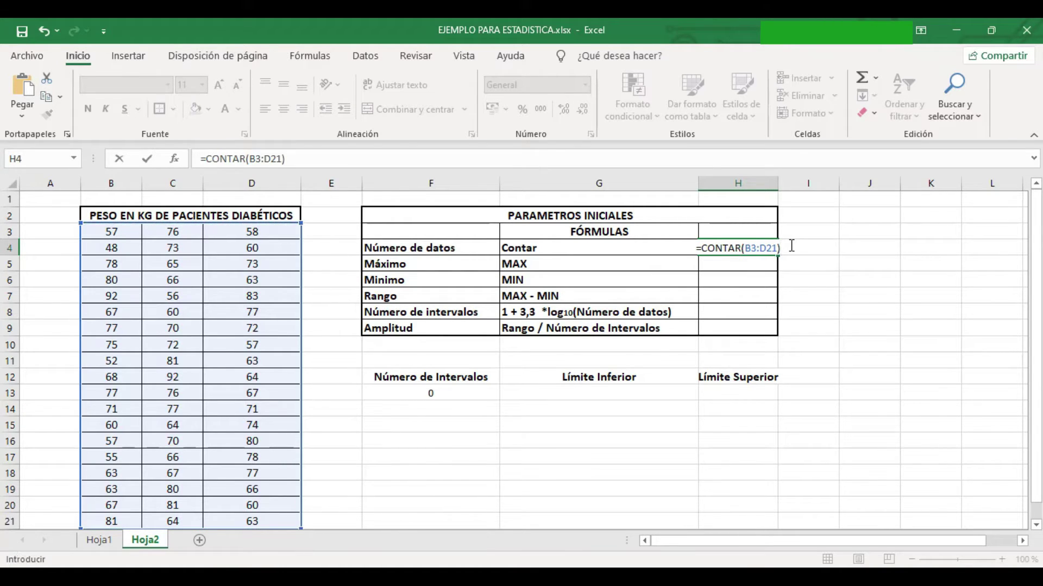
{"action": "key", "text": "Return"}
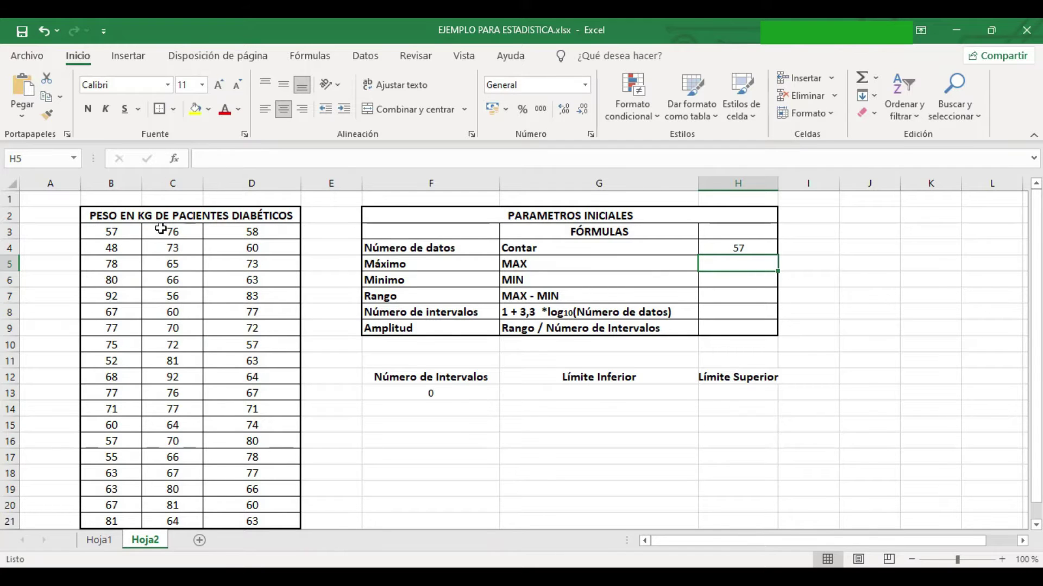
Enter =MAX(B3:D21) in H5, giving the maximum weight 92
{"action": "left_click", "coordinate": [727, 264]}
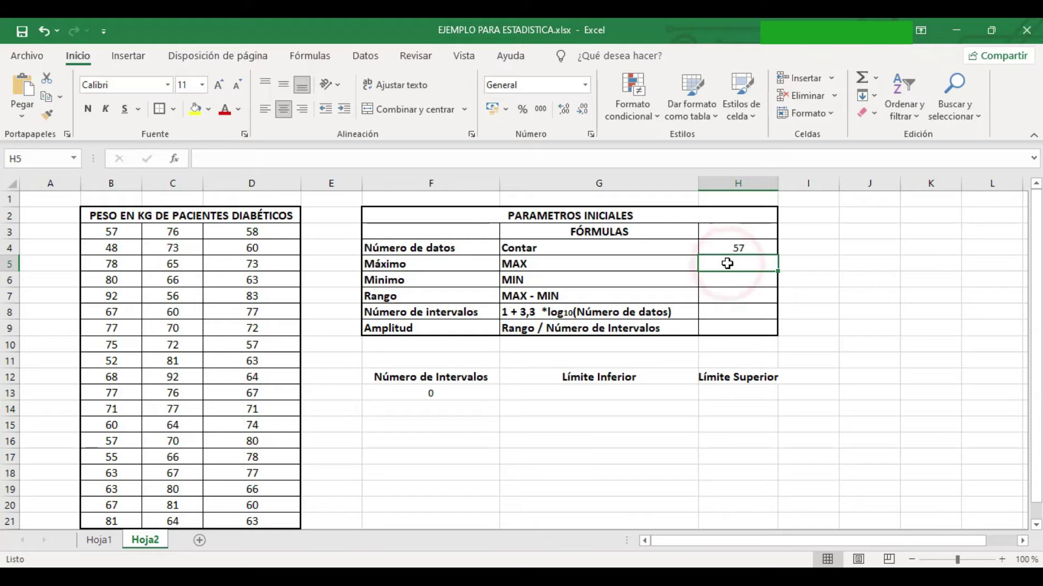
{"action": "type", "text": "="}
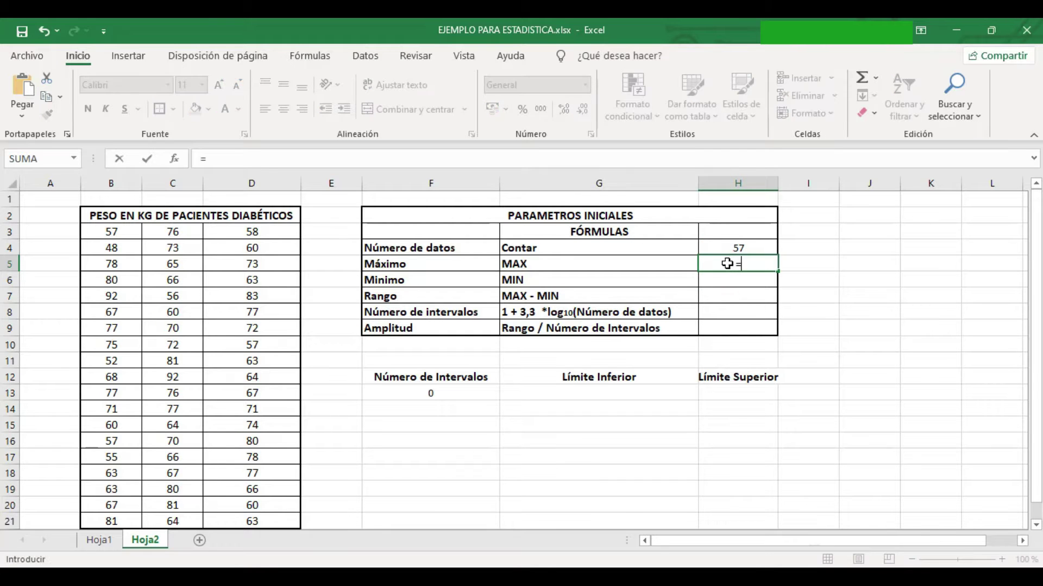
{"action": "type", "text": "ma"}
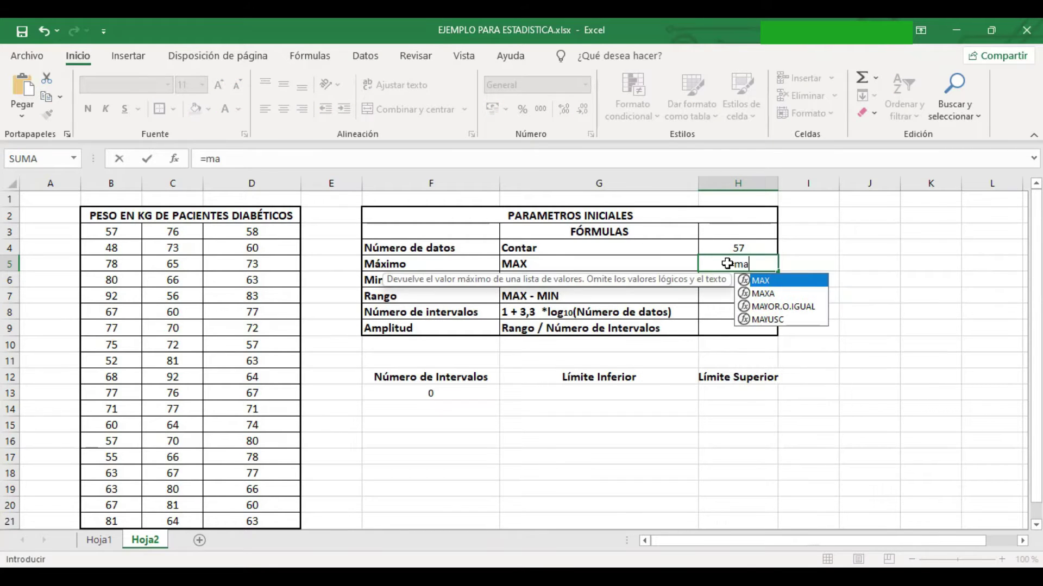
{"action": "double_click", "coordinate": [769, 280]}
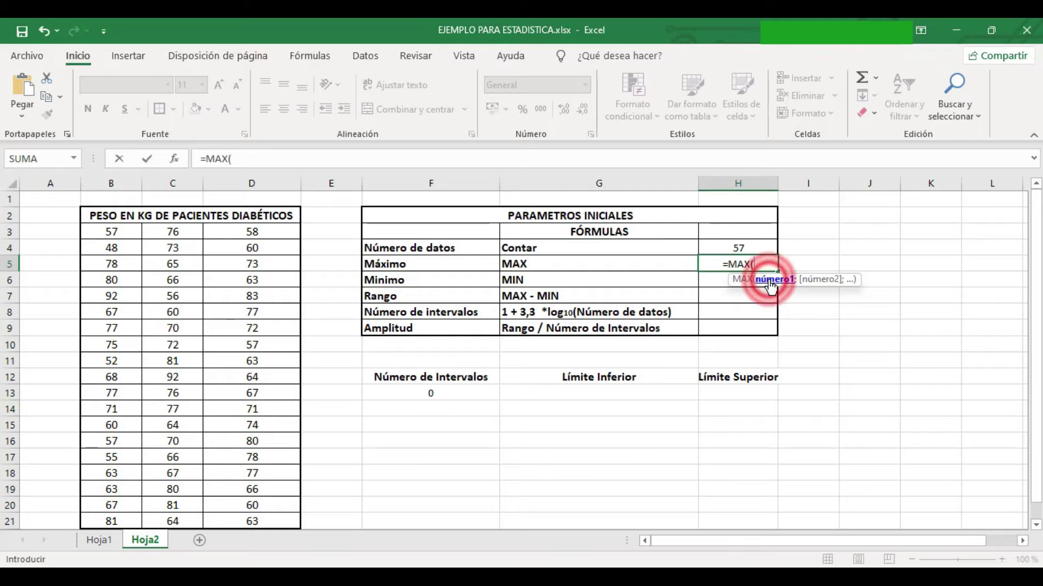
{"action": "mouse_move", "coordinate": [97, 232]}
{"action": "left_mouse_down"}
{"action": "mouse_move", "coordinate": [259, 490]}
{"action": "mouse_move", "coordinate": [252, 520]}
{"action": "left_mouse_up"}
{"action": "type", "text": ")"}
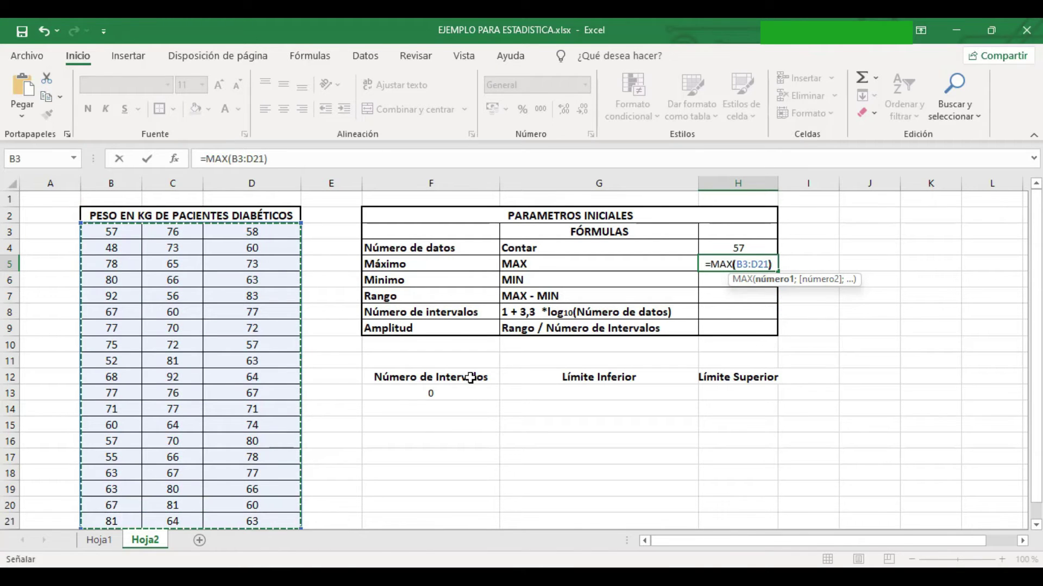
{"action": "key", "text": "Return"}
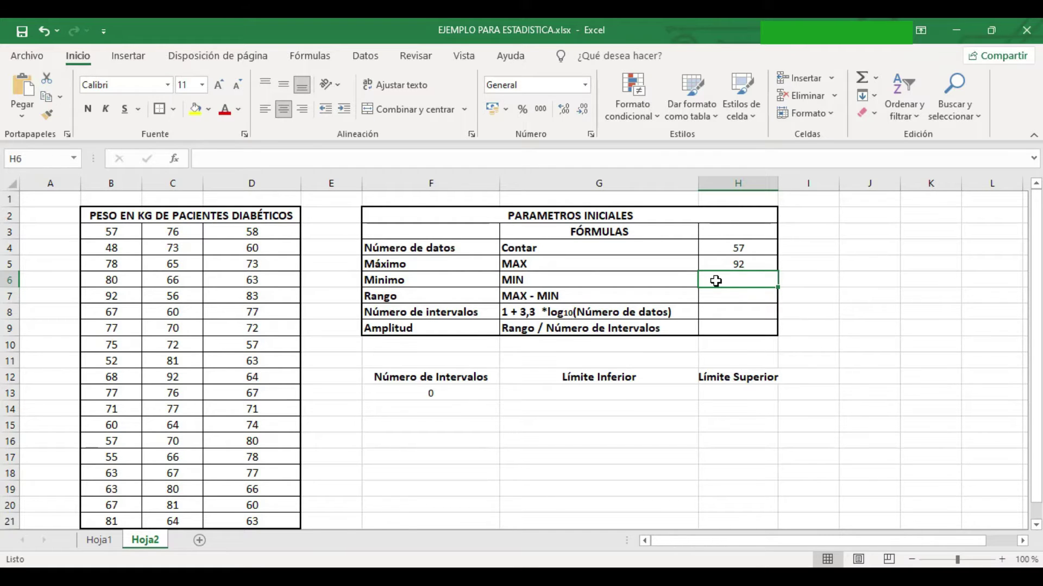
Enter =MIN(B3:D21) in H6, giving the minimum weight 48
{"action": "type", "text": "="}
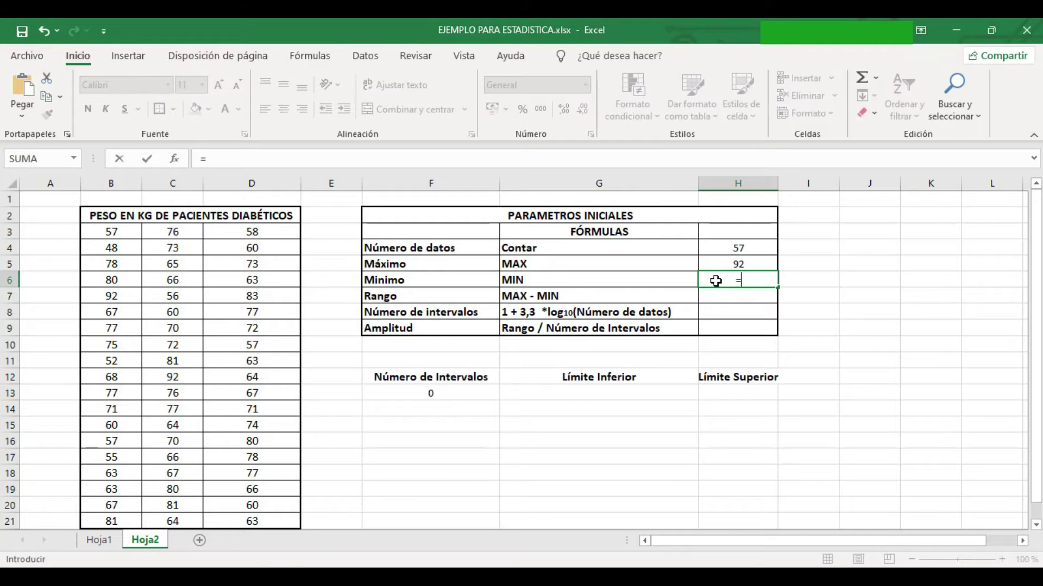
{"action": "type", "text": "min"}
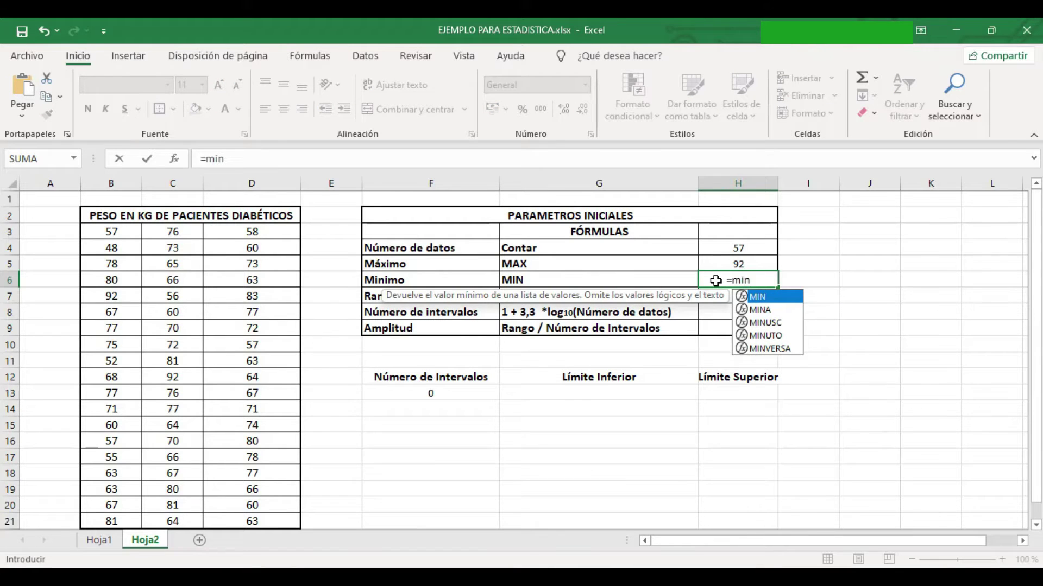
{"action": "double_click", "coordinate": [757, 296]}
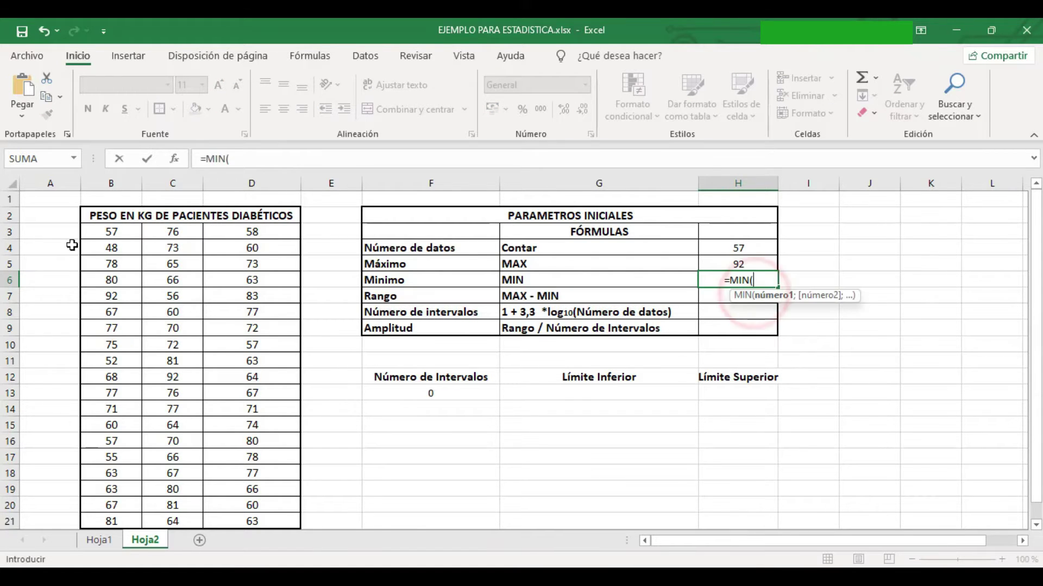
{"action": "mouse_move", "coordinate": [90, 231]}
{"action": "left_mouse_down"}
{"action": "mouse_move", "coordinate": [260, 441]}
{"action": "mouse_move", "coordinate": [252, 521]}
{"action": "left_mouse_up"}
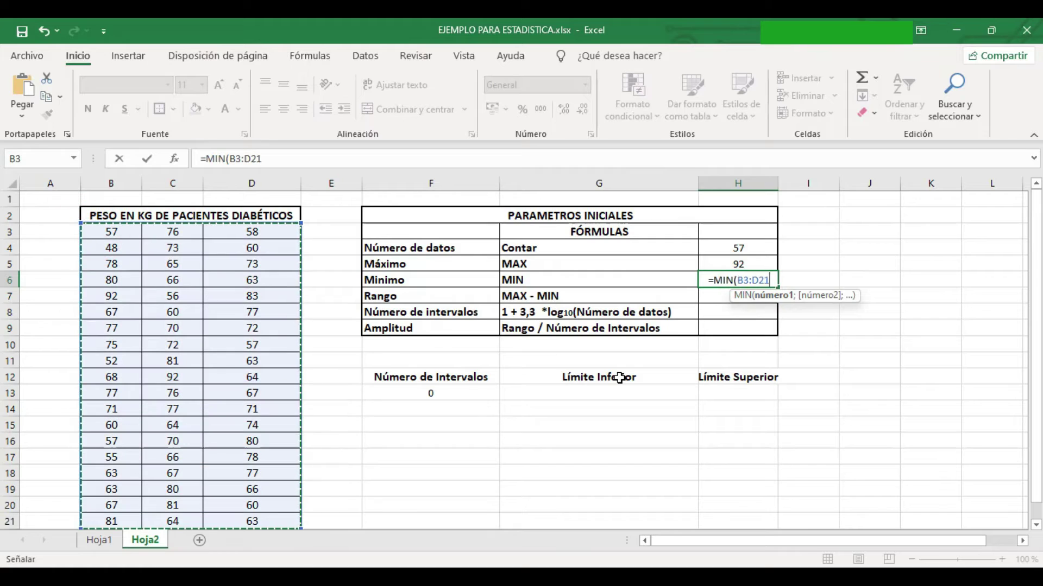
{"action": "type", "text": ")"}
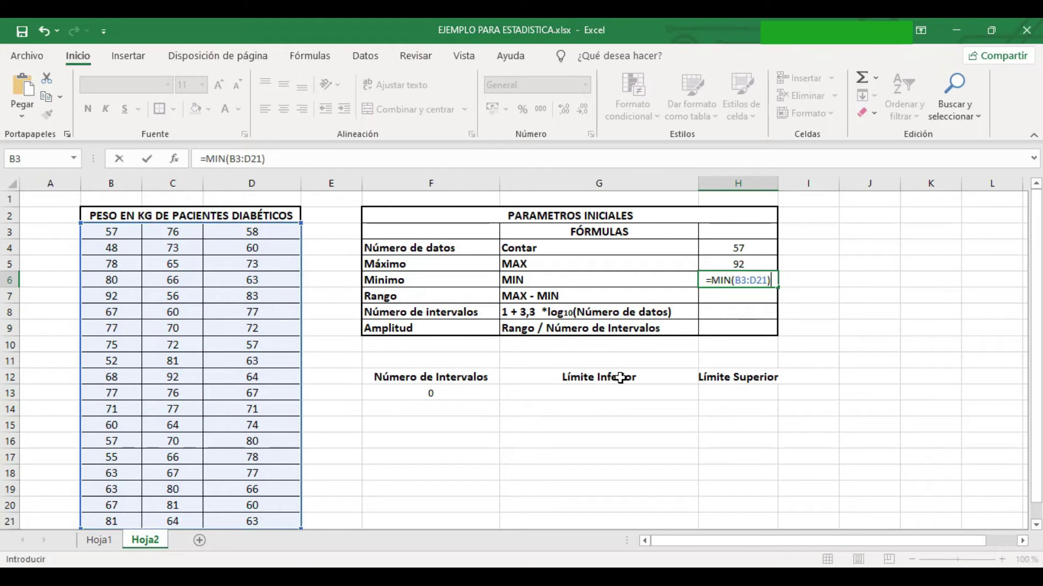
{"action": "key", "text": "Return"}
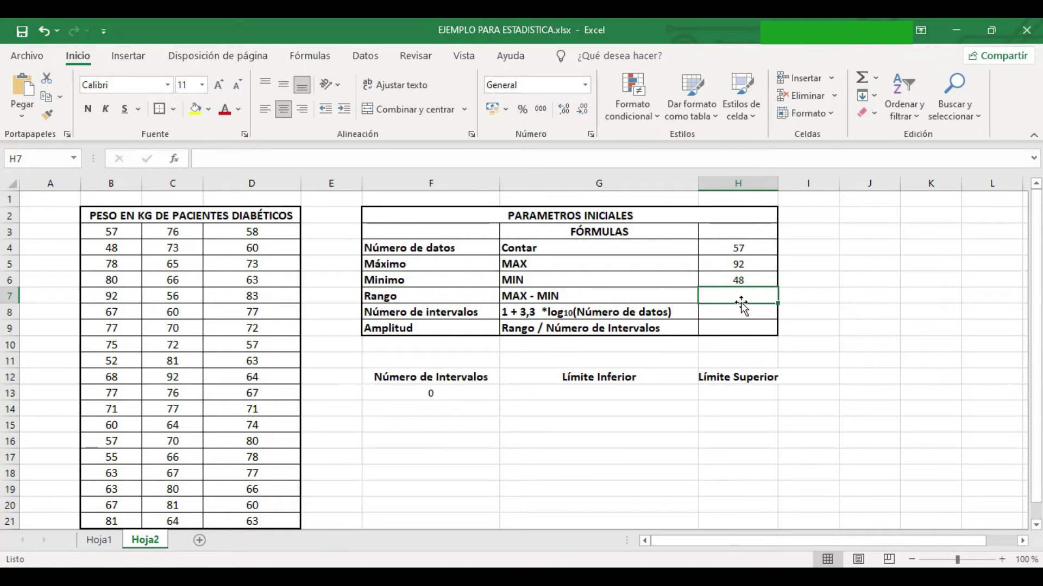
Enter =H5-H6 in H7 so the range equals maximum minus minimum, 44
{"action": "type", "text": "="}
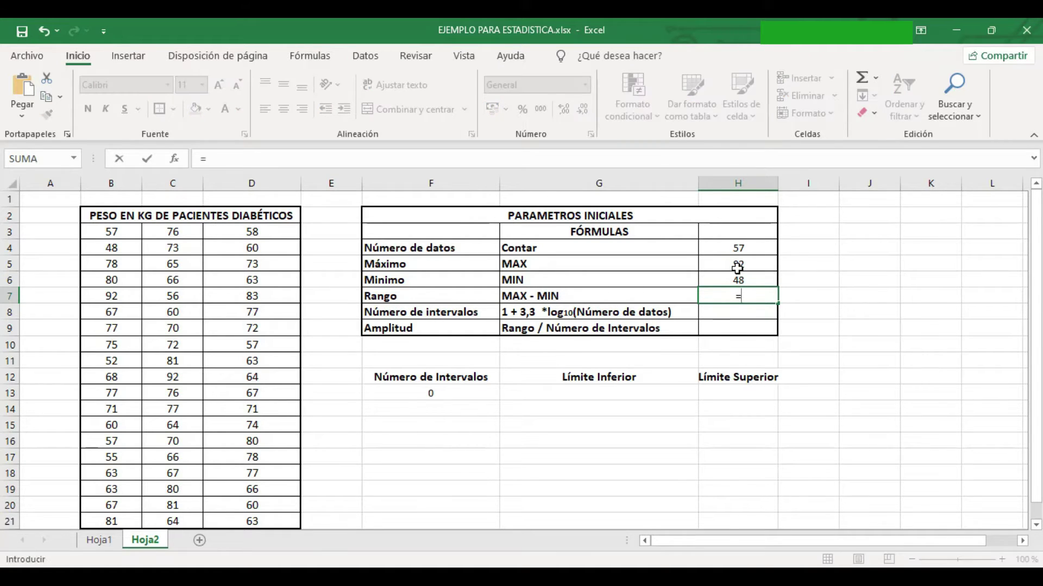
{"action": "left_click", "coordinate": [736, 268]}
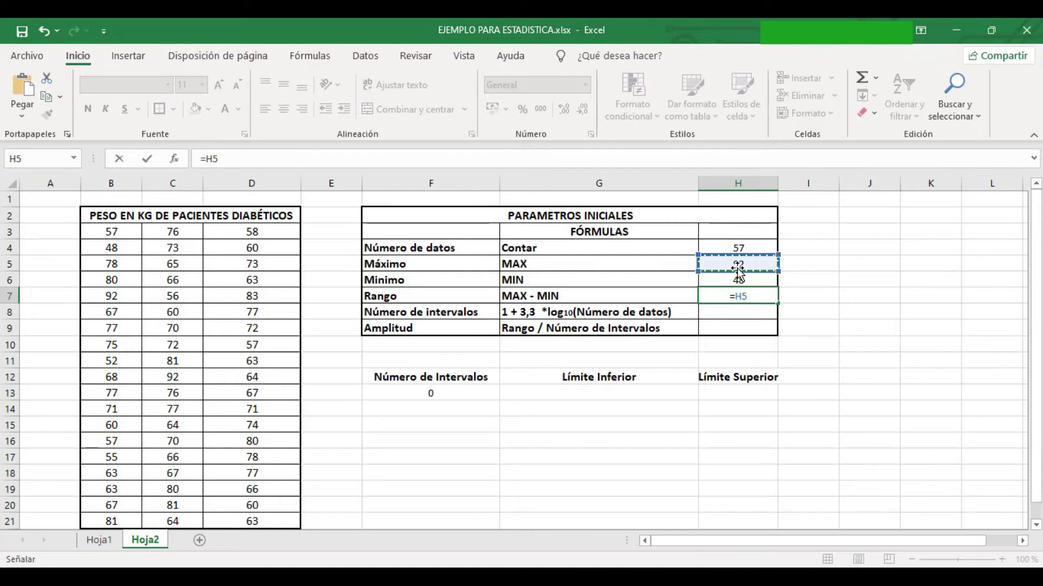
{"action": "type", "text": "-"}
{"action": "left_click", "coordinate": [741, 283]}
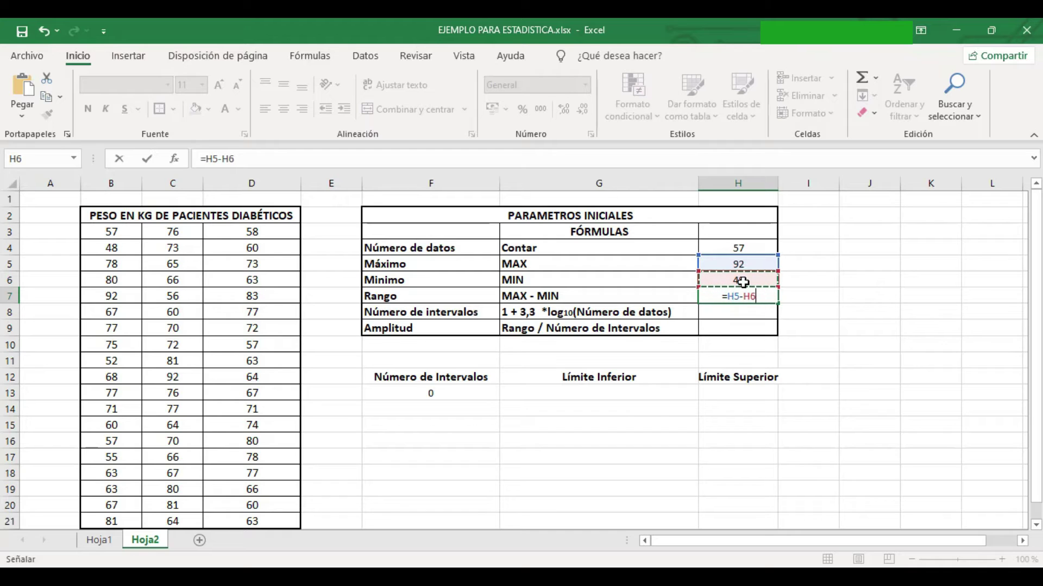
{"action": "key", "text": "Return"}
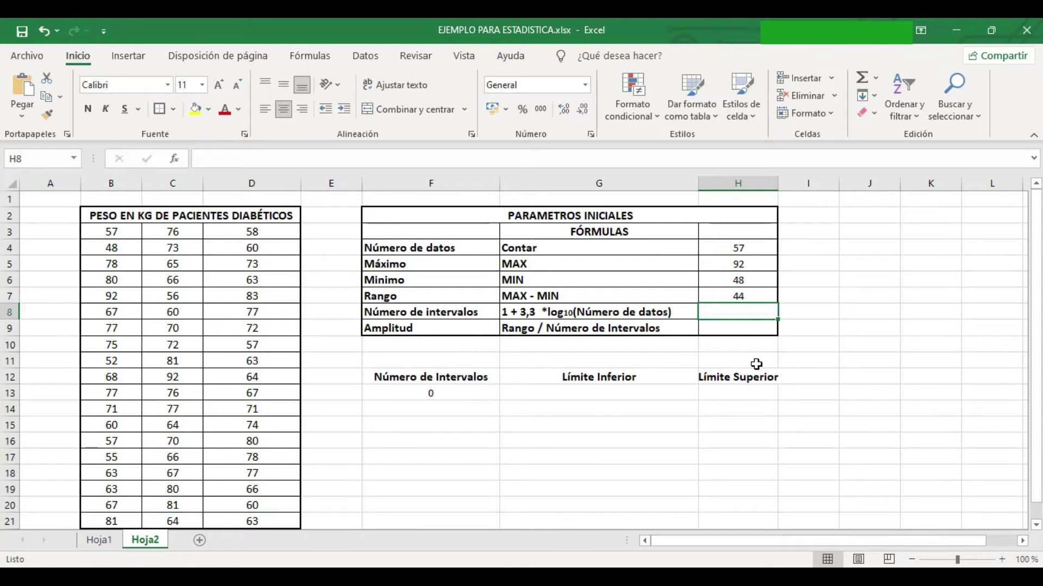
Enter =1+3,3+LOG10(H4) in H8 and check it returns 6,055874856
{"action": "key", "text": "F2"}
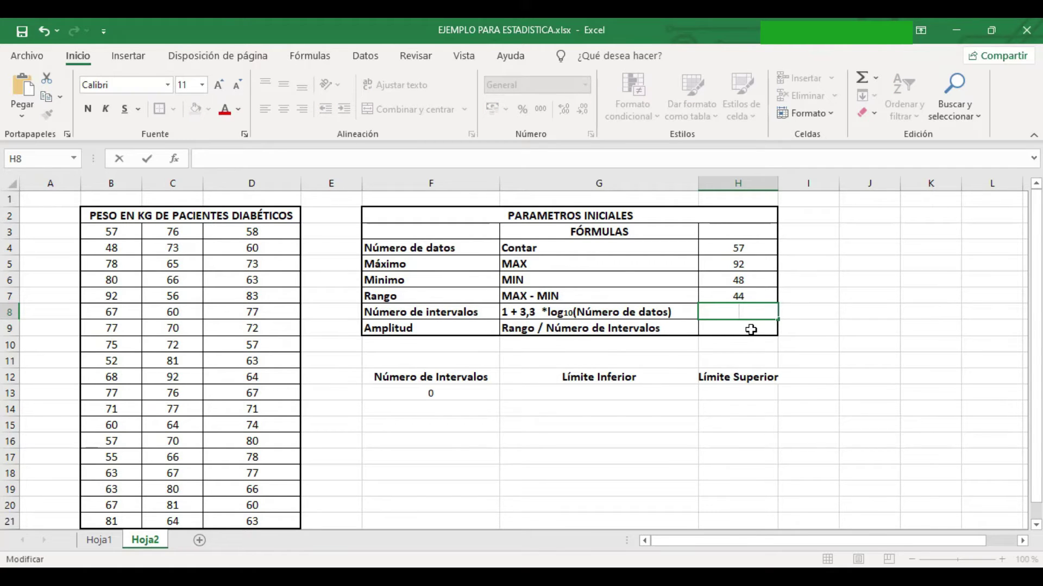
{"action": "type", "text": "=1+3,3+lo"}
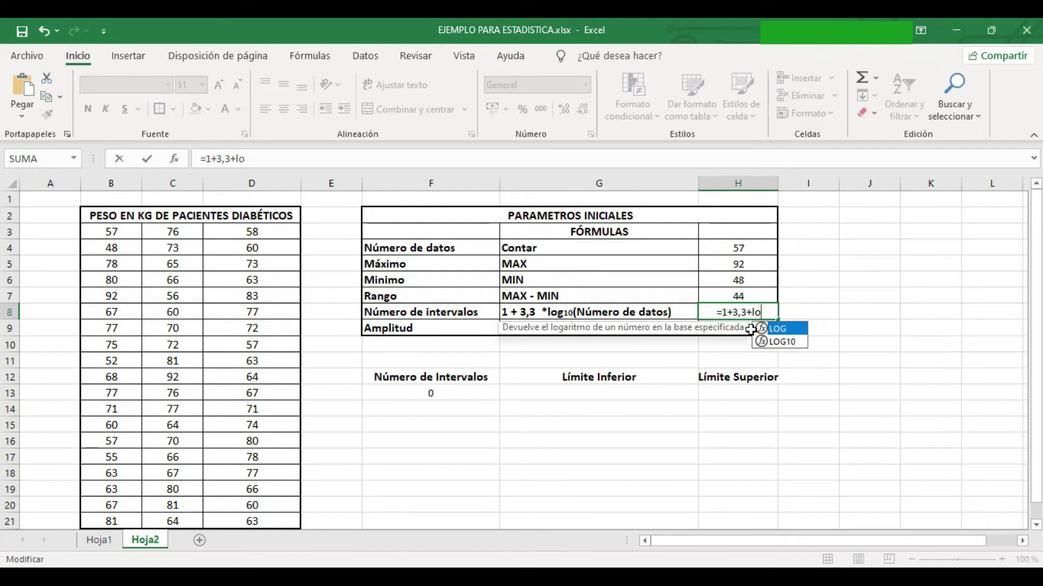
{"action": "double_click", "coordinate": [782, 341]}
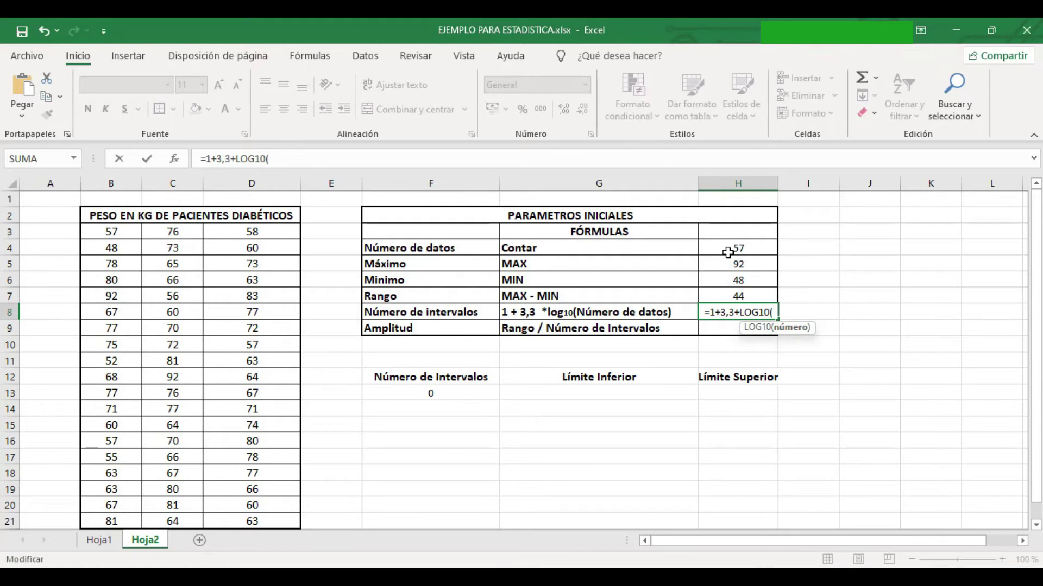
{"action": "left_click", "coordinate": [727, 251]}
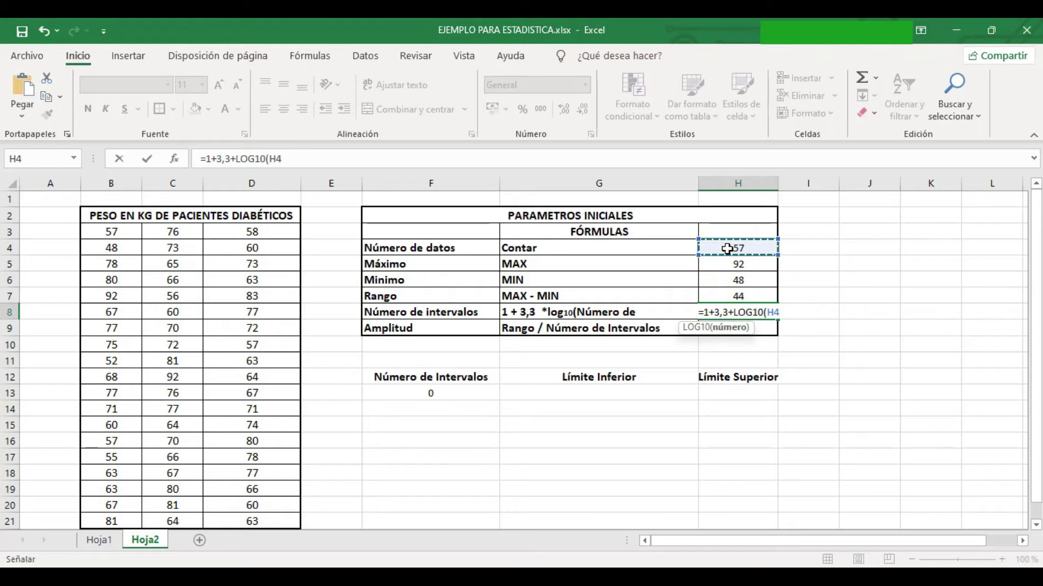
{"action": "key", "text": "Return"}
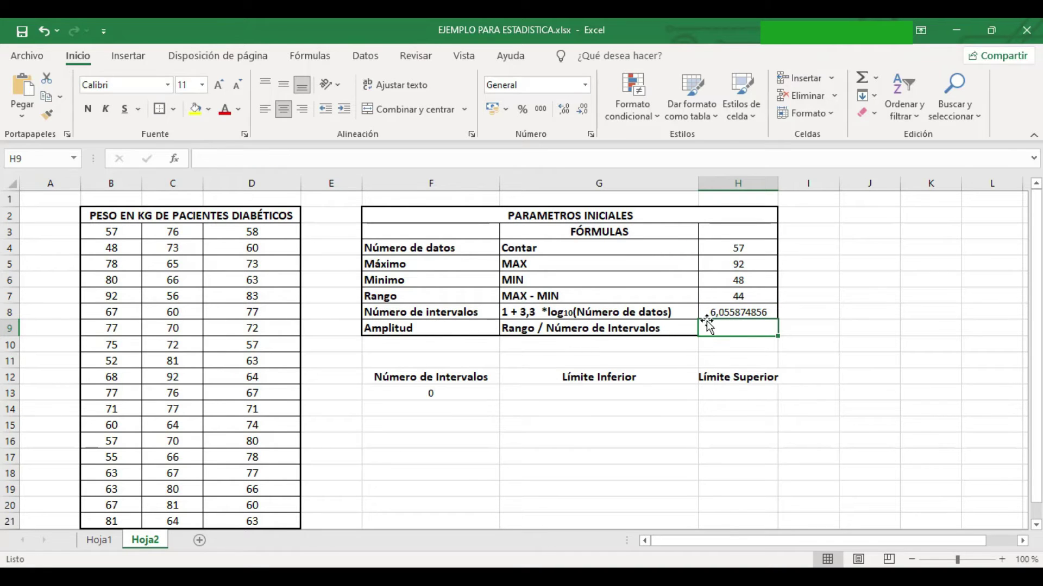
{"action": "double_click", "coordinate": [783, 314]}
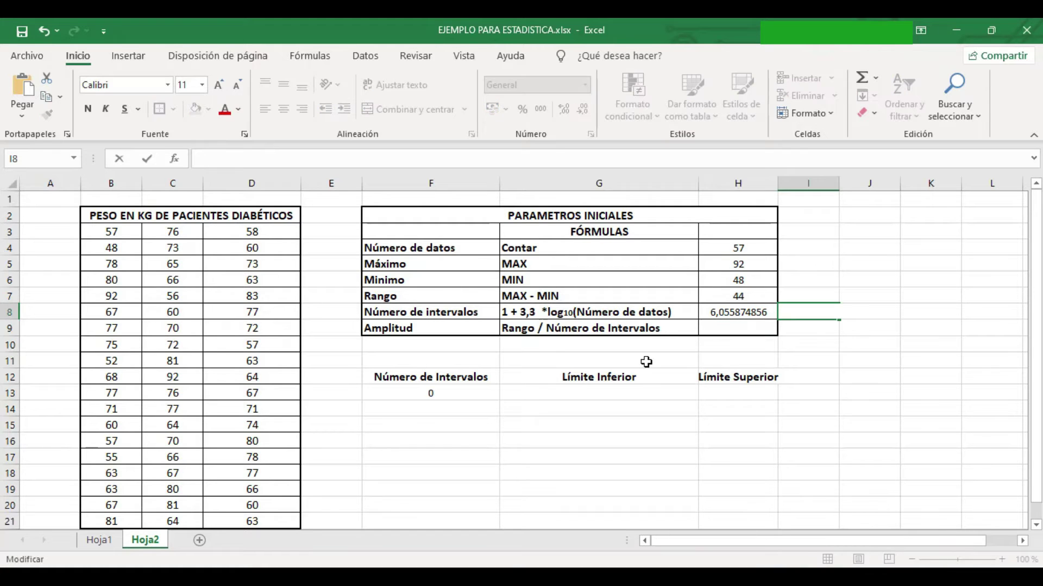
{"action": "left_click", "coordinate": [753, 312]}
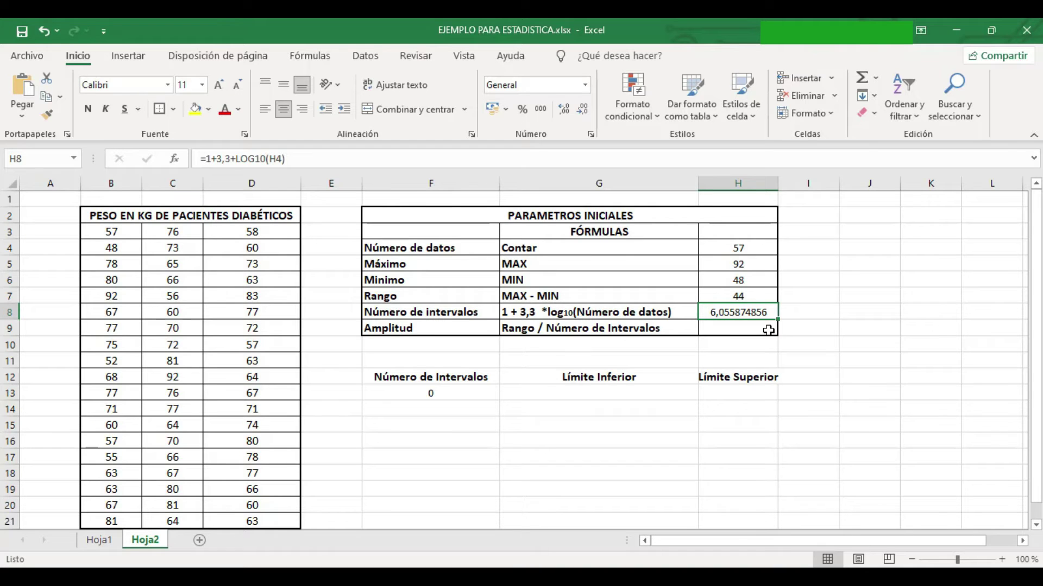
Enter =REDONDEAR.MAS(H8;0) in I8 to get 7, and centre it
{"action": "left_click", "coordinate": [800, 313]}
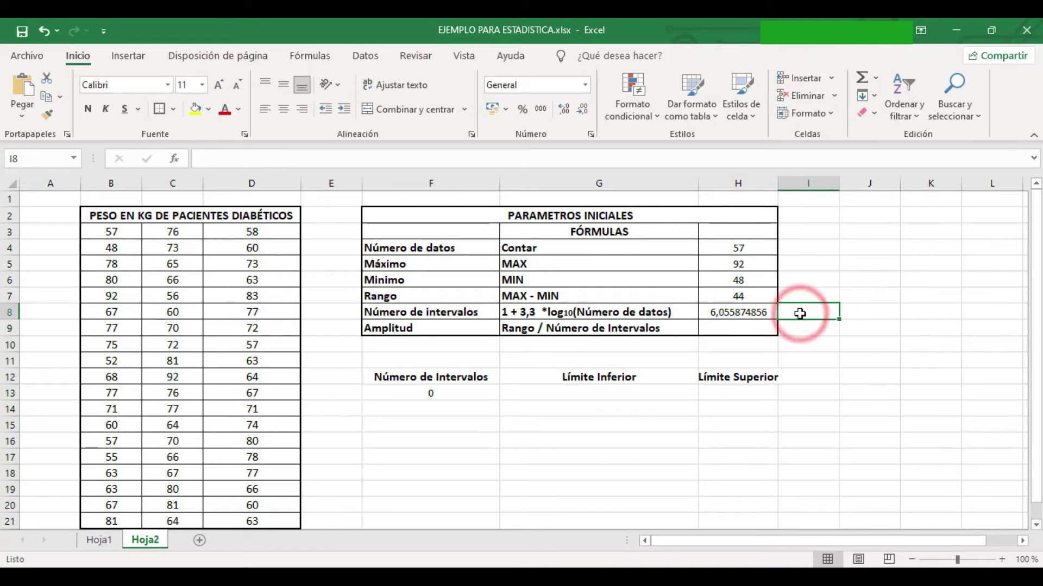
{"action": "type", "text": "=r"}
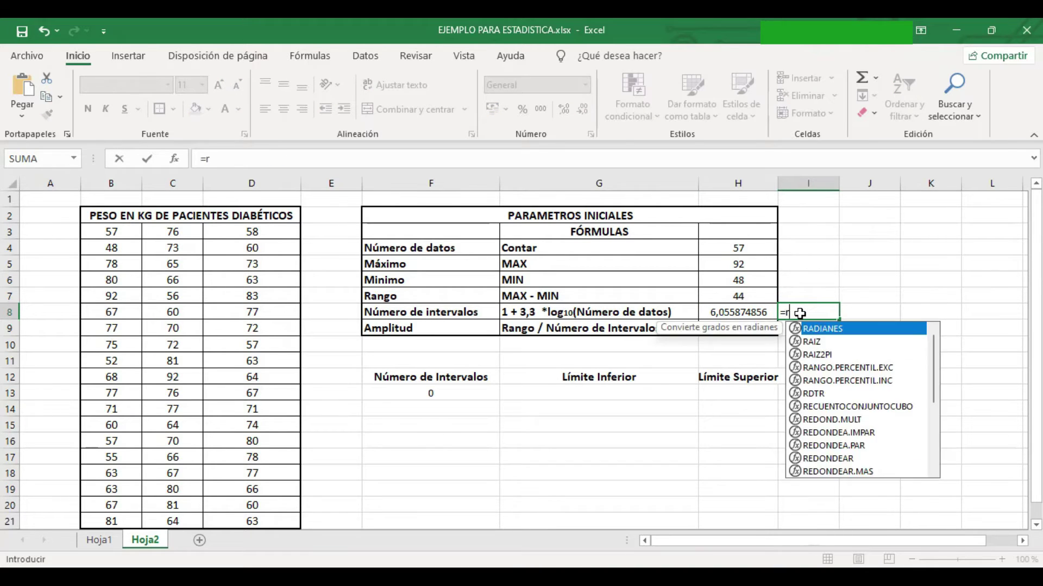
{"action": "type", "text": "edon"}
{"action": "double_click", "coordinate": [861, 380]}
{"action": "left_click", "coordinate": [739, 314]}
{"action": "type", "text": ";"}
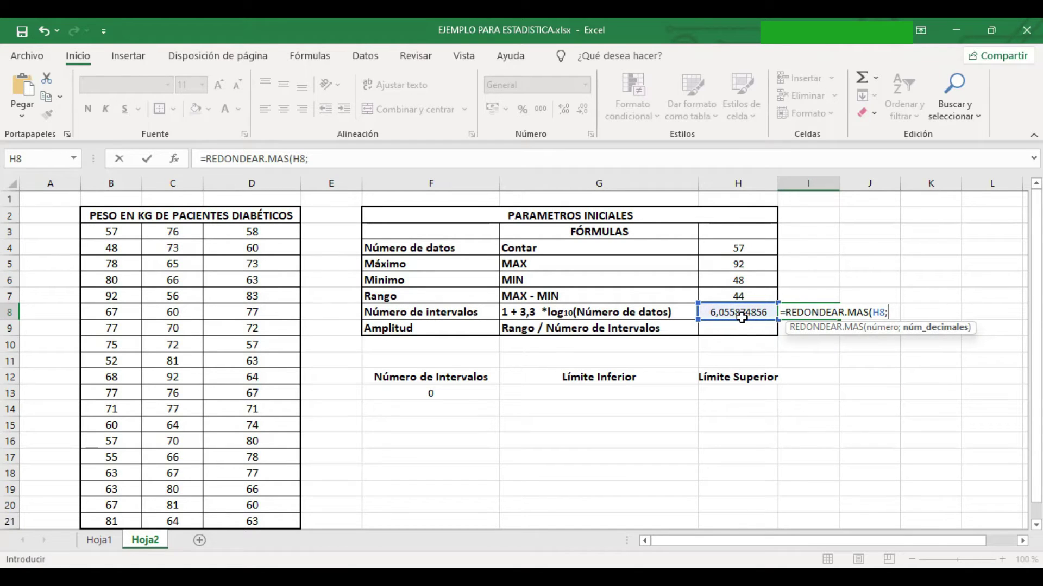
{"action": "type", "text": "0"}
{"action": "type", "text": ")"}
{"action": "key", "text": "Return"}
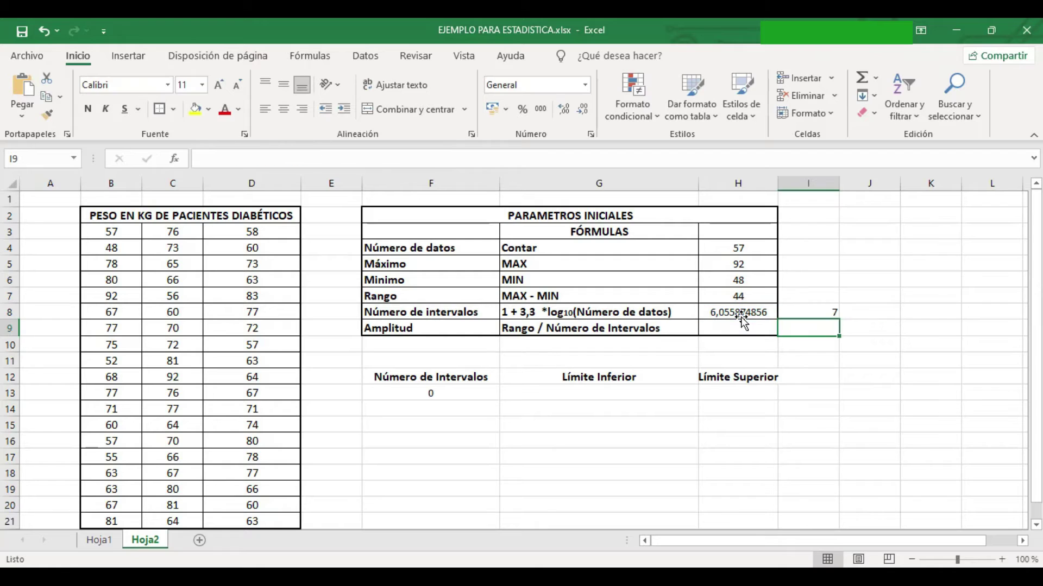
{"action": "left_click", "coordinate": [794, 314]}
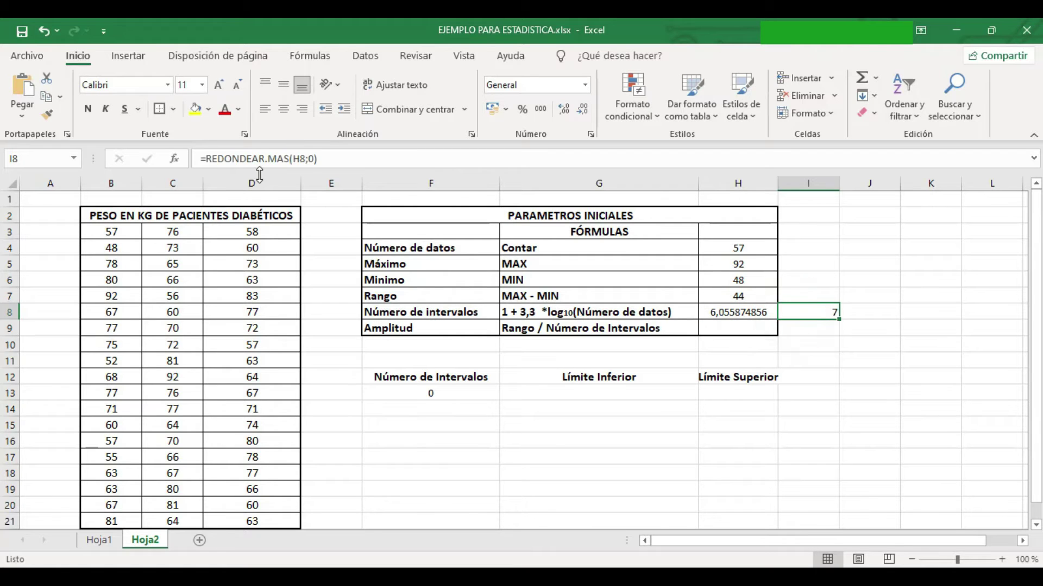
{"action": "left_click", "coordinate": [284, 109]}
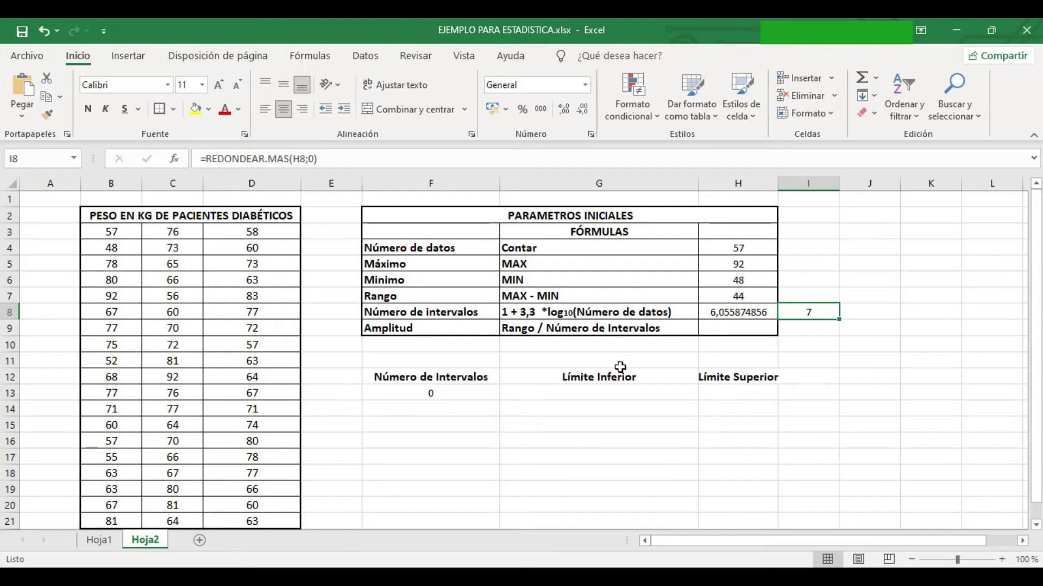
{"action": "left_click", "coordinate": [717, 338]}
Enter =H7/I8 in H9 so Amplitud shows 6,285714286
{"action": "type", "text": "="}
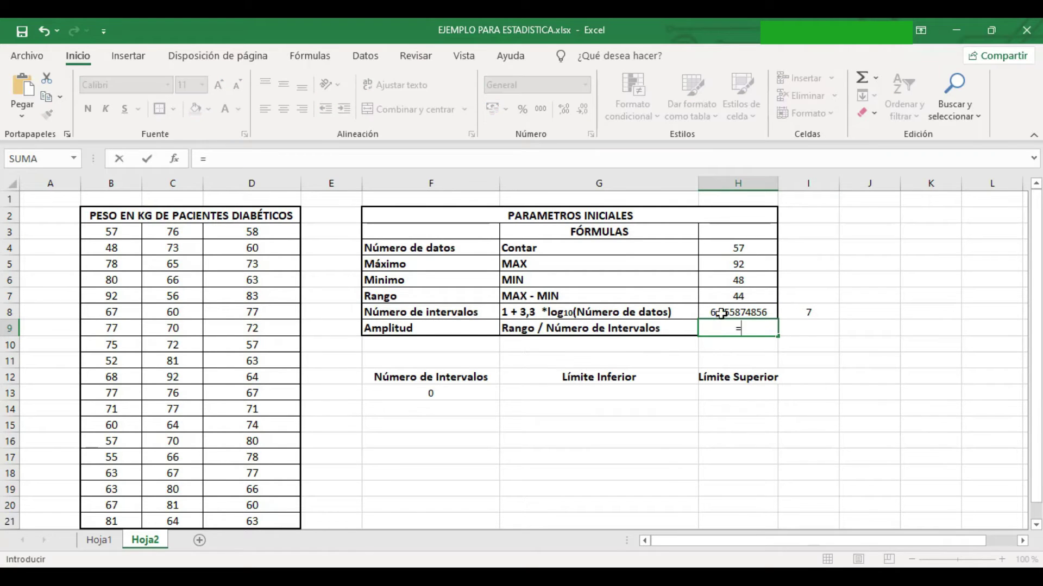
{"action": "left_click", "coordinate": [727, 298]}
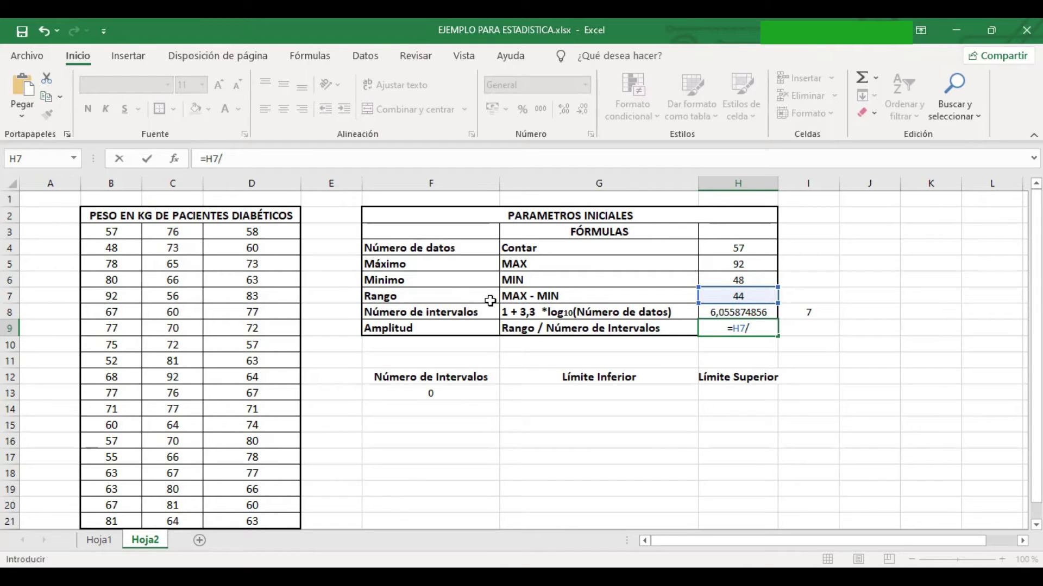
{"action": "left_click", "coordinate": [795, 313]}
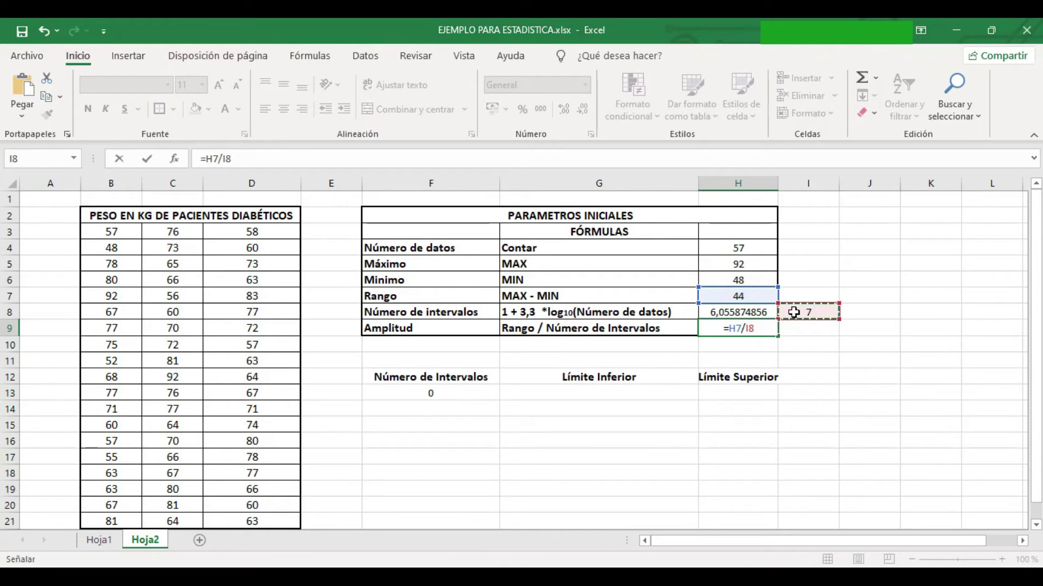
{"action": "key", "text": "Return"}
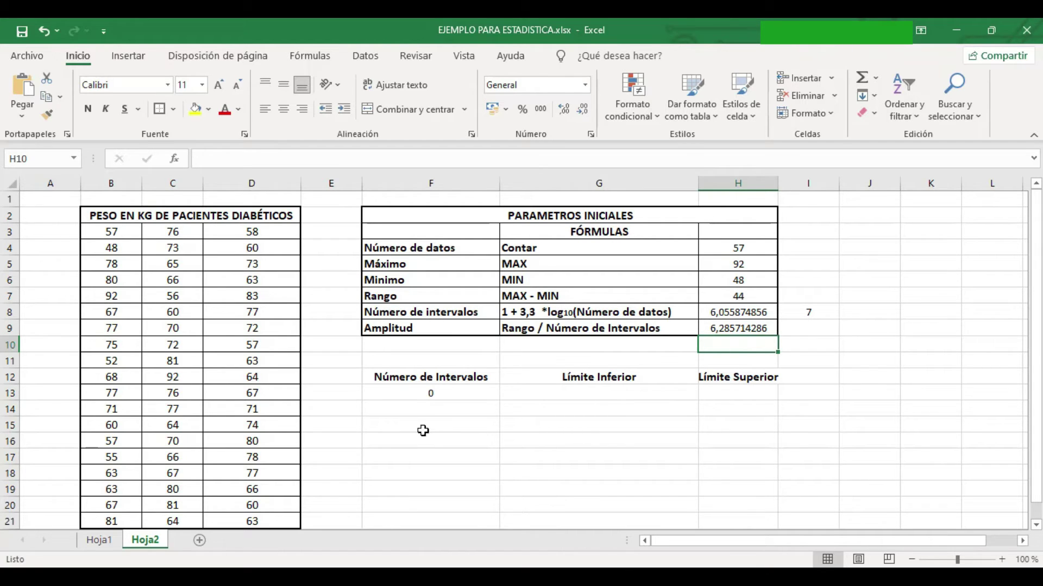
Number the intervals 1, 2, 3, 4 down column F from F14
{"action": "left_click", "coordinate": [430, 413]}
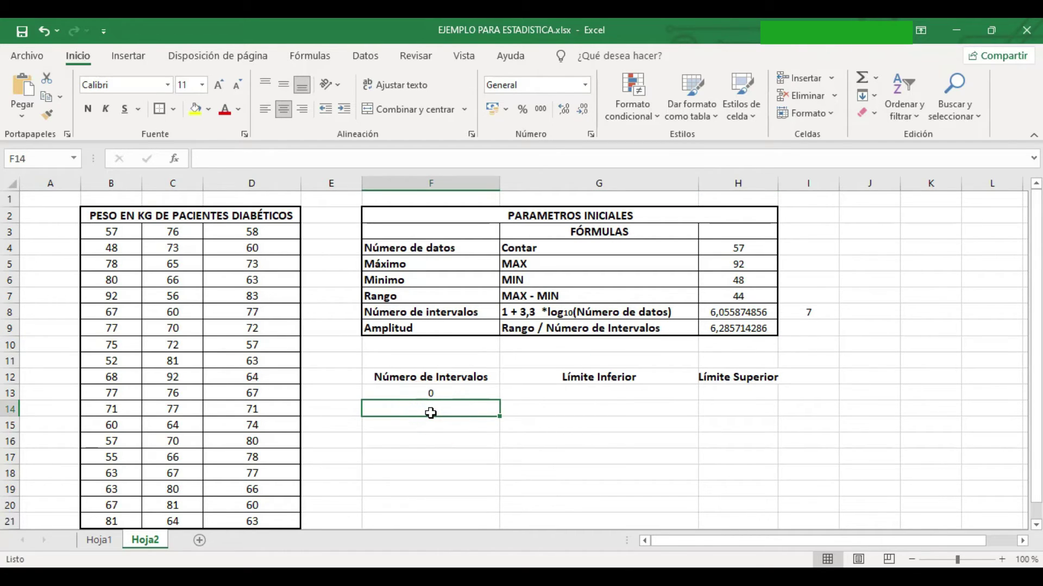
{"action": "type", "text": "1"}
{"action": "key", "text": "Return"}
{"action": "type", "text": "2"}
{"action": "key", "text": "Return"}
{"action": "type", "text": "3"}
{"action": "key", "text": "Return"}
{"action": "type", "text": "4"}
{"action": "key", "text": "Return"}
Continue the interval numbering with 5, 6 and 7
{"action": "type", "text": "5"}
{"action": "key", "text": "Return"}
{"action": "type", "text": "6 7"}
Apply Todos los bordes to the interval table F12:H20
{"action": "mouse_move", "coordinate": [402, 377]}
{"action": "left_mouse_down"}
{"action": "mouse_move", "coordinate": [678, 507]}
{"action": "mouse_move", "coordinate": [750, 506]}
{"action": "left_mouse_up"}
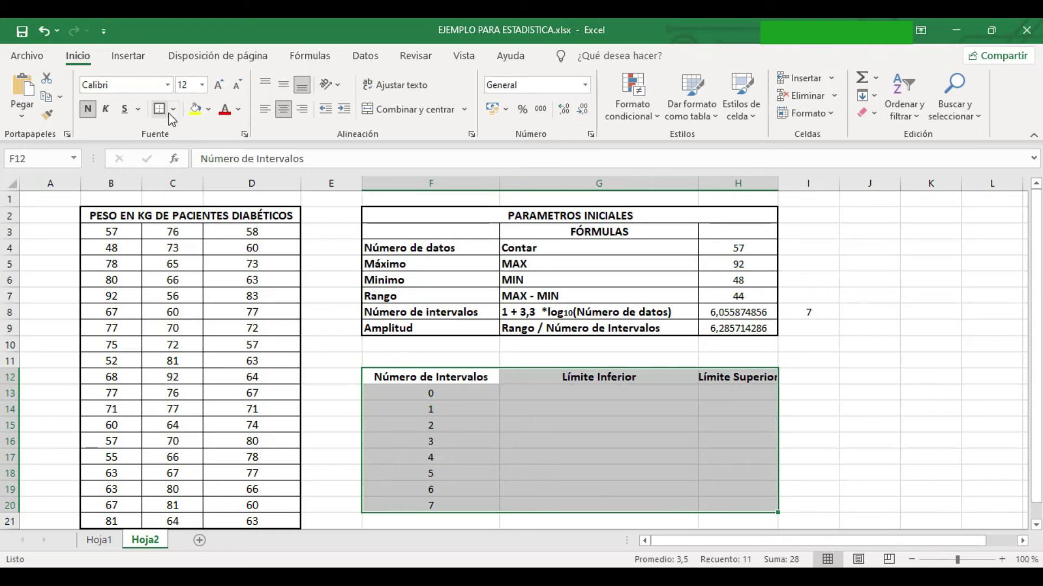
{"action": "left_click", "coordinate": [173, 108]}
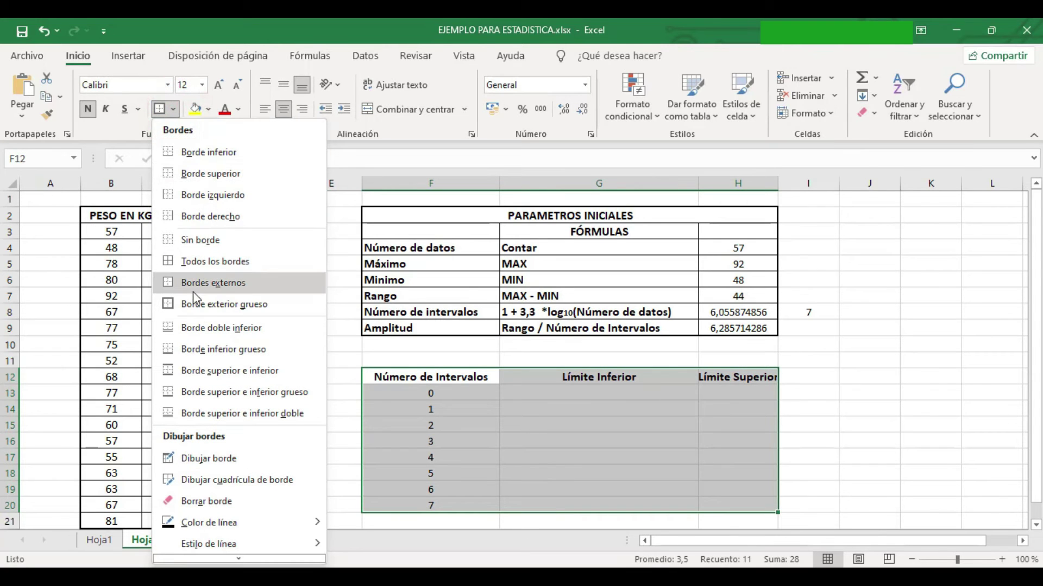
{"action": "left_click", "coordinate": [201, 261]}
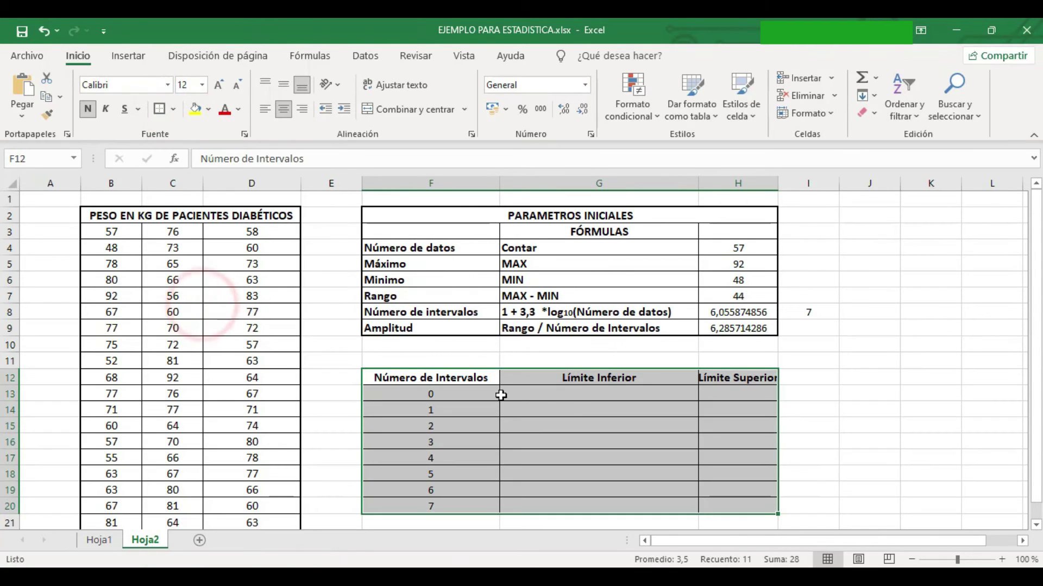
{"action": "left_click", "coordinate": [584, 392]}
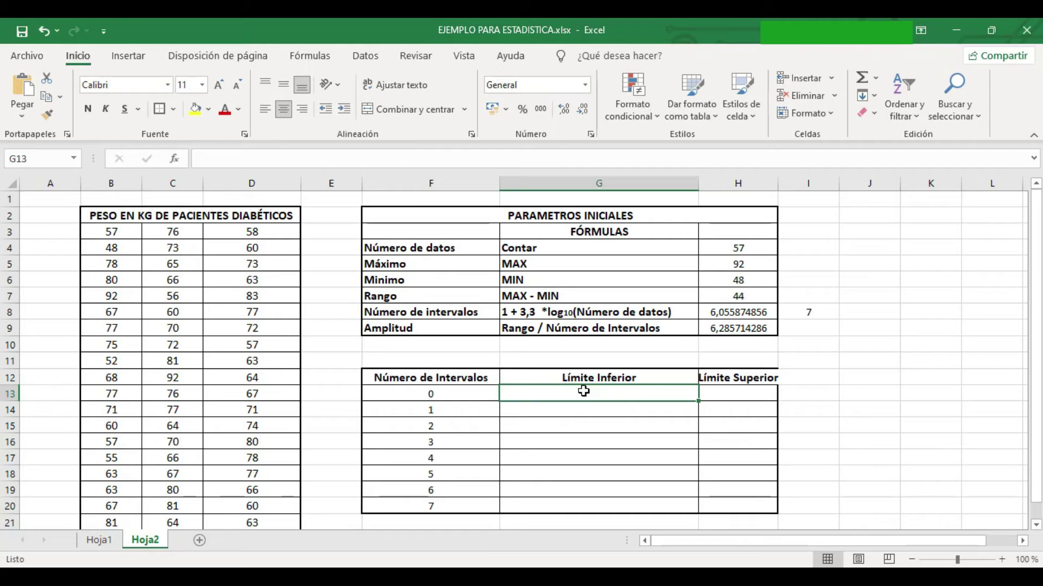
Set interval 1's lower limit in G14 to =H6, giving 48
{"action": "left_click", "coordinate": [581, 410]}
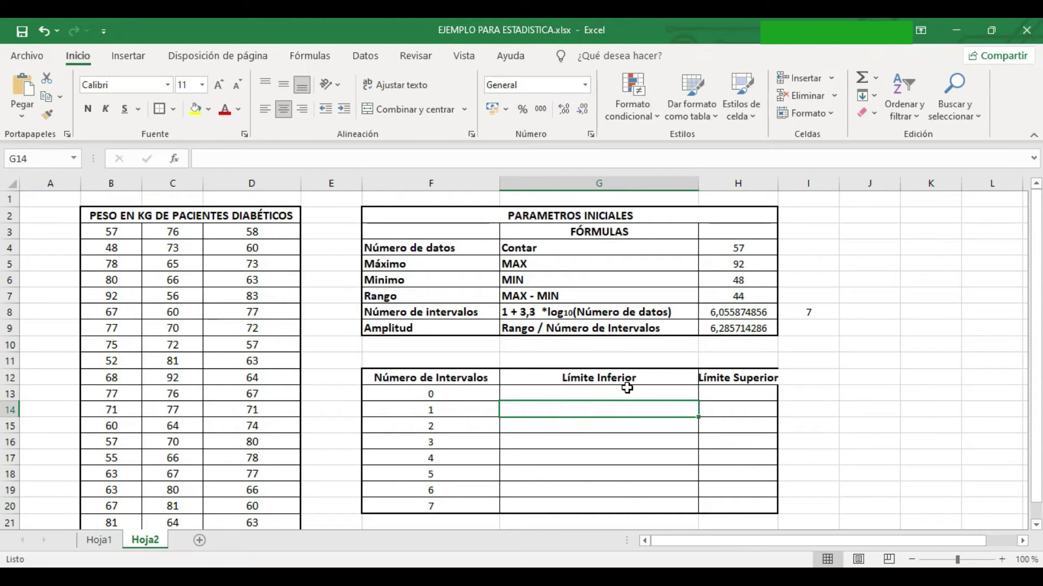
{"action": "type", "text": "="}
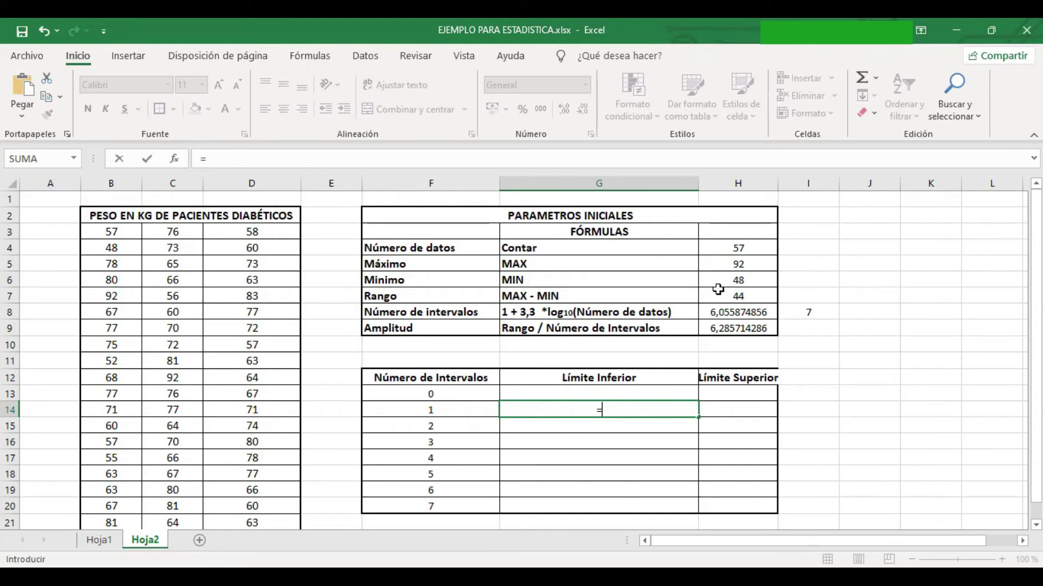
{"action": "left_click", "coordinate": [721, 281]}
{"action": "key", "text": "Tab"}
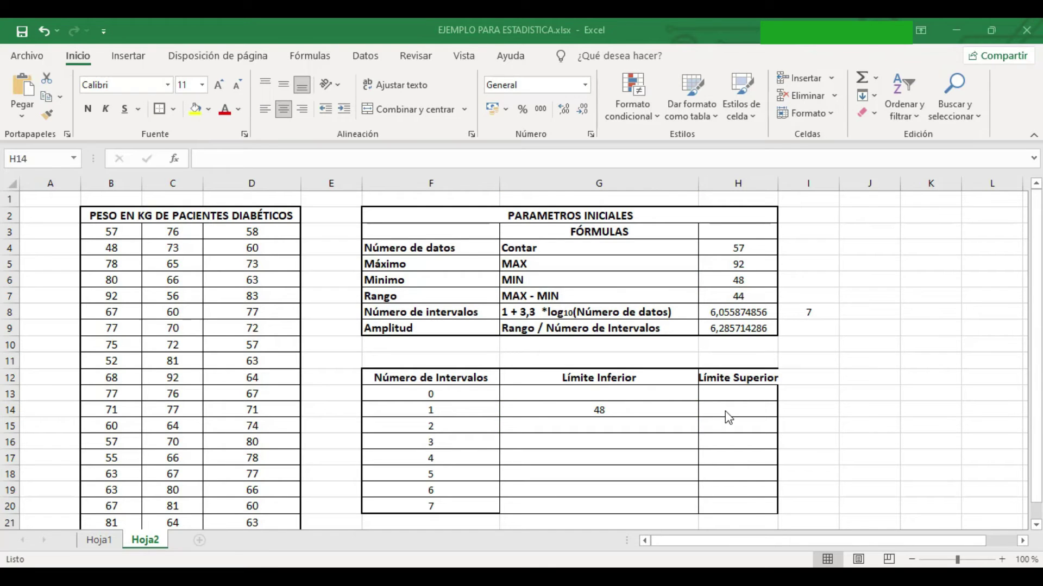
Set interval 1's upper limit in H14 to =G14+$H$9, giving 54,28571429
{"action": "left_click", "coordinate": [724, 412]}
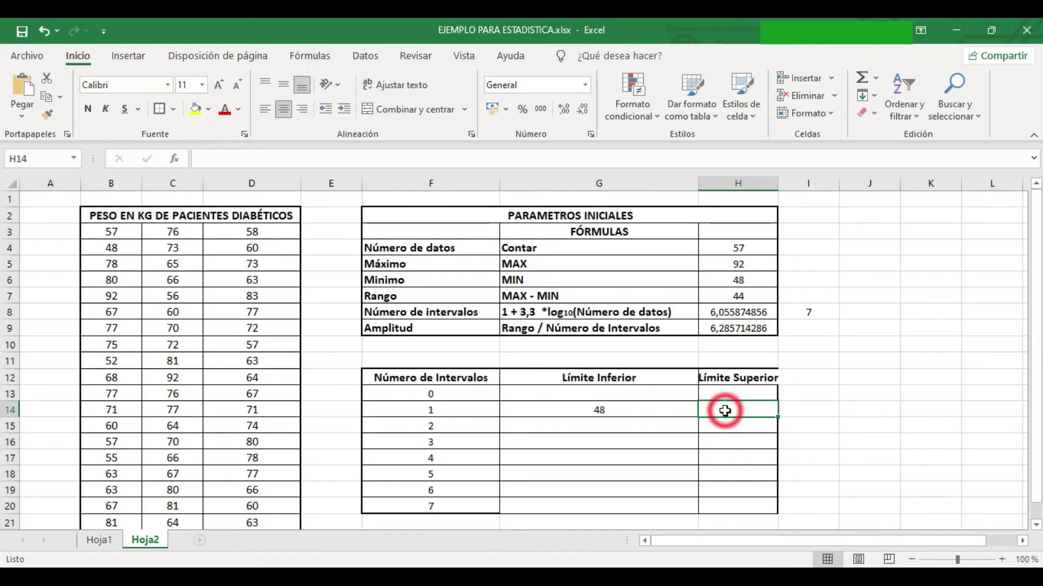
{"action": "type", "text": "="}
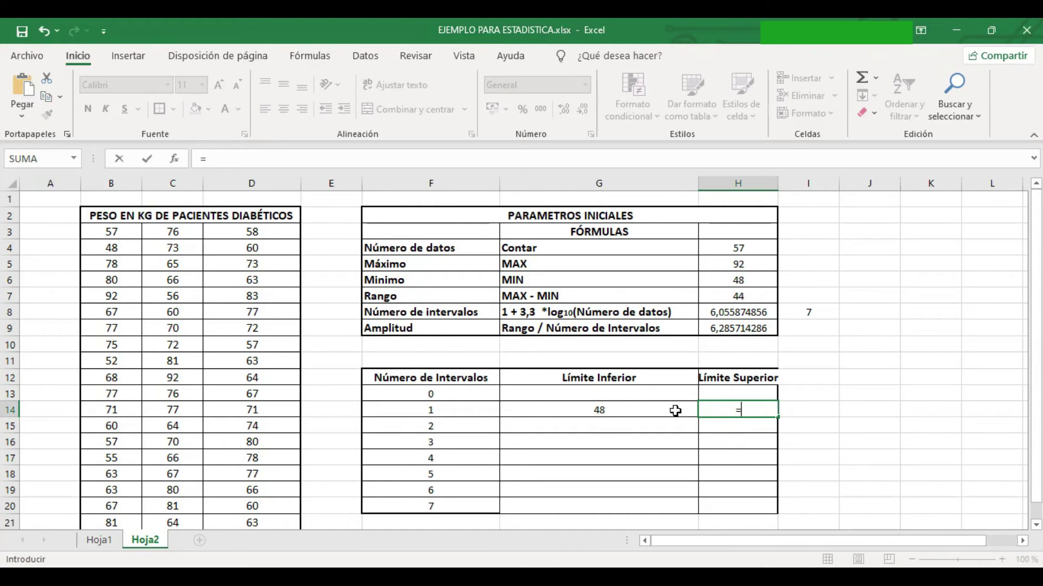
{"action": "left_click", "coordinate": [606, 412]}
{"action": "type", "text": "+"}
{"action": "left_click", "coordinate": [718, 328]}
{"action": "left_click_drag", "start_coordinate": [760, 414], "coordinate": [748, 410]}
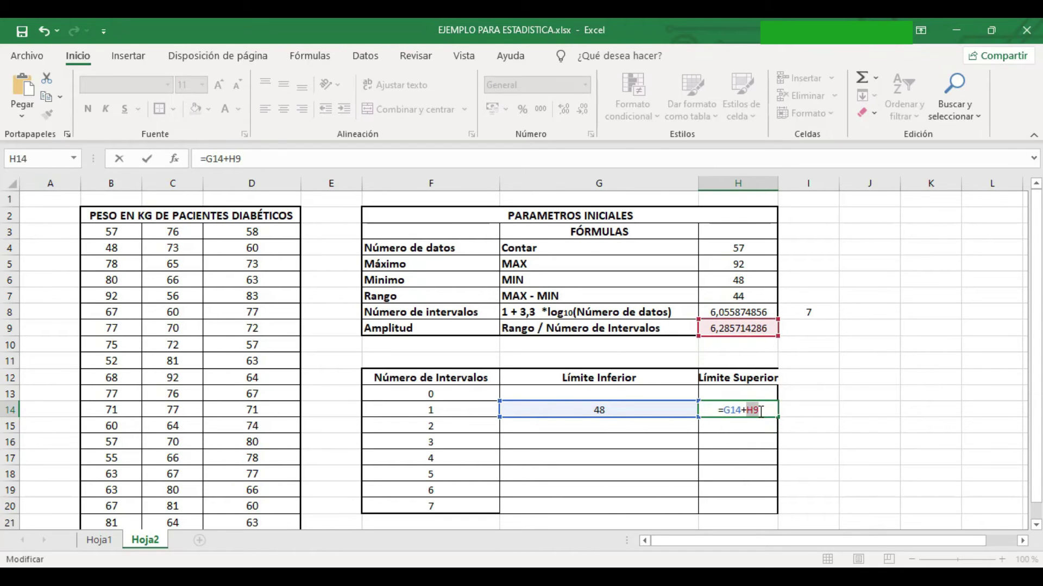
{"action": "key", "text": "F4"}
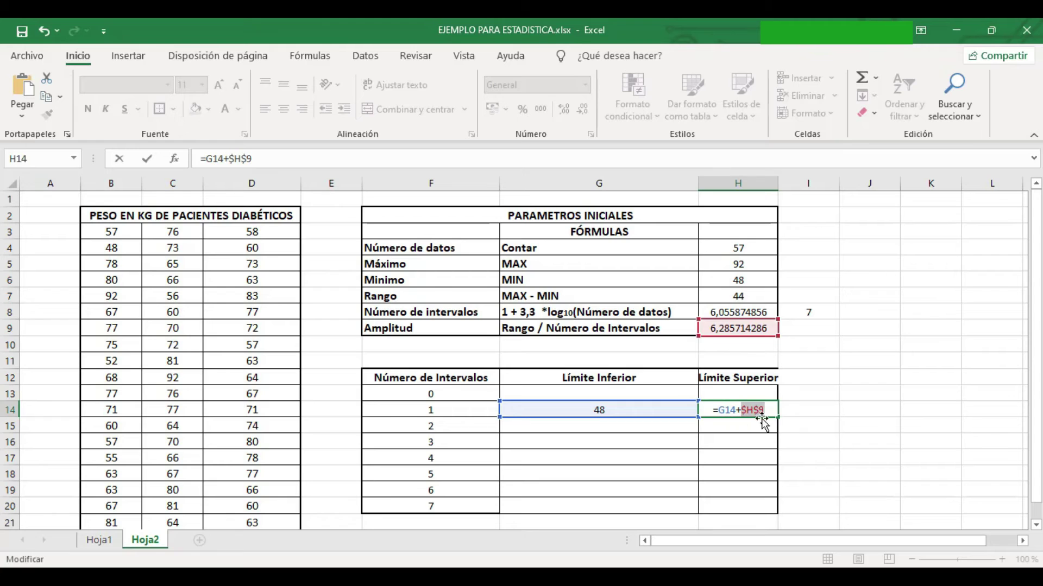
{"action": "key", "text": "Return"}
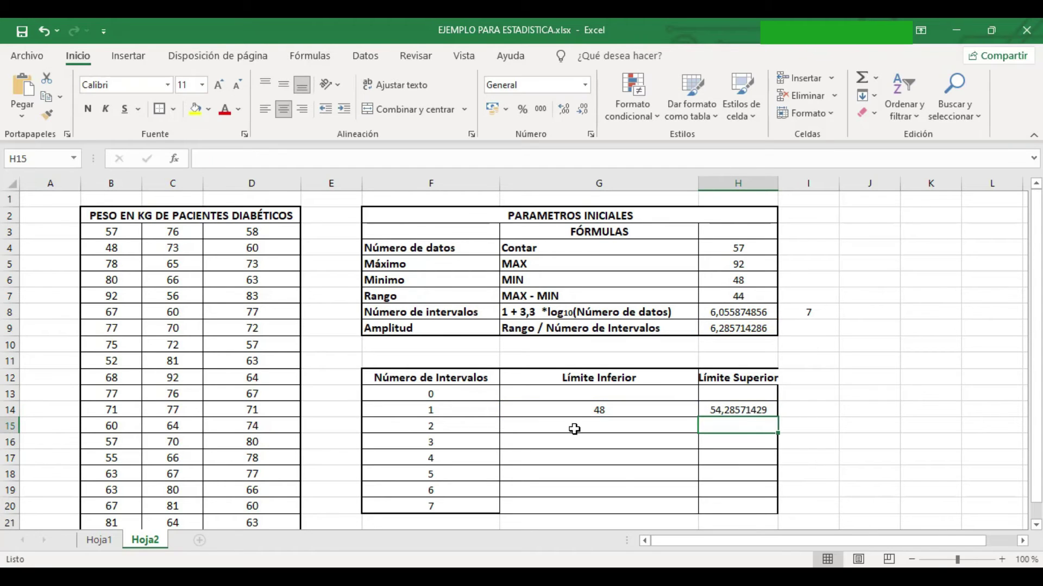
{"action": "left_click", "coordinate": [575, 429]}
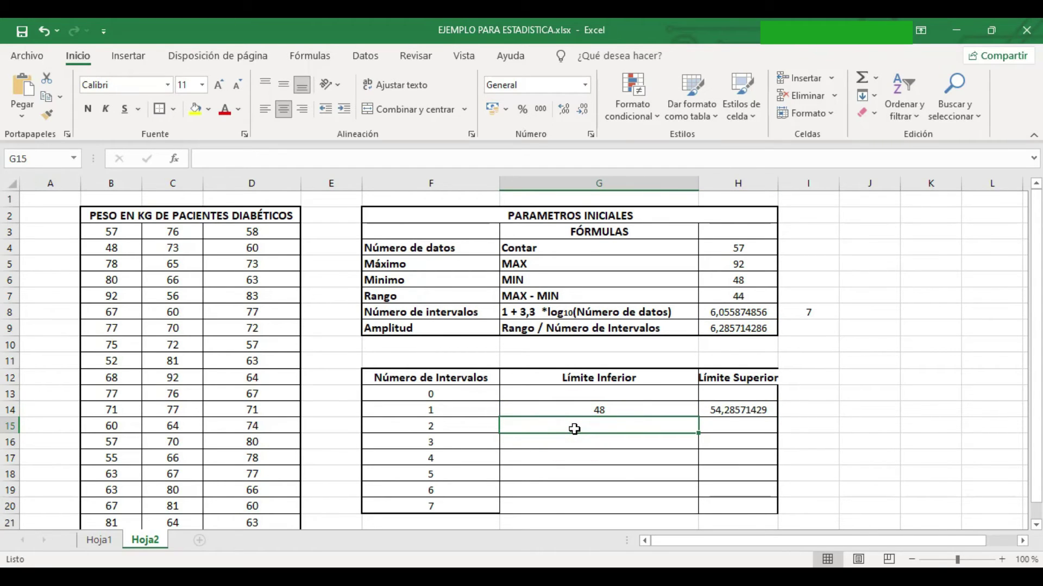
Give interval 2 lower limit =H14 and upper limit =H14+$H$9
{"action": "type", "text": "="}
{"action": "left_click", "coordinate": [724, 410]}
{"action": "key", "text": "Return"}
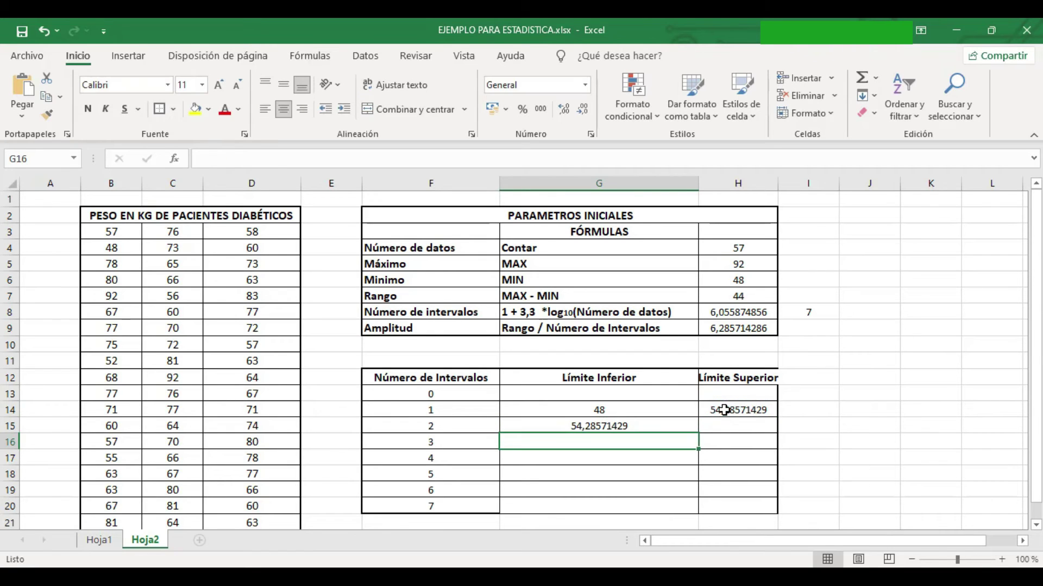
{"action": "left_click", "coordinate": [722, 426]}
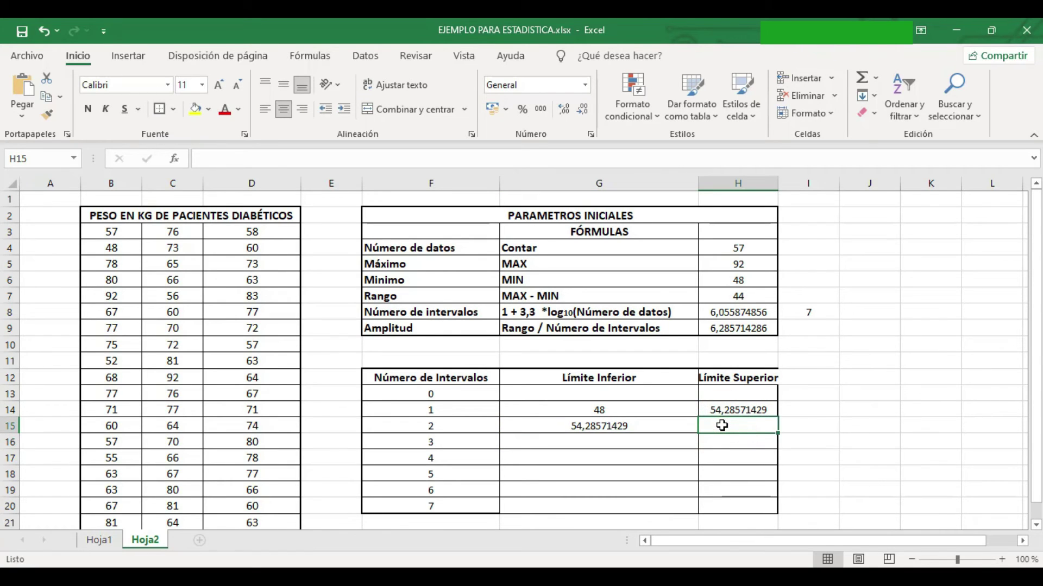
{"action": "type", "text": "="}
{"action": "left_click", "coordinate": [718, 410]}
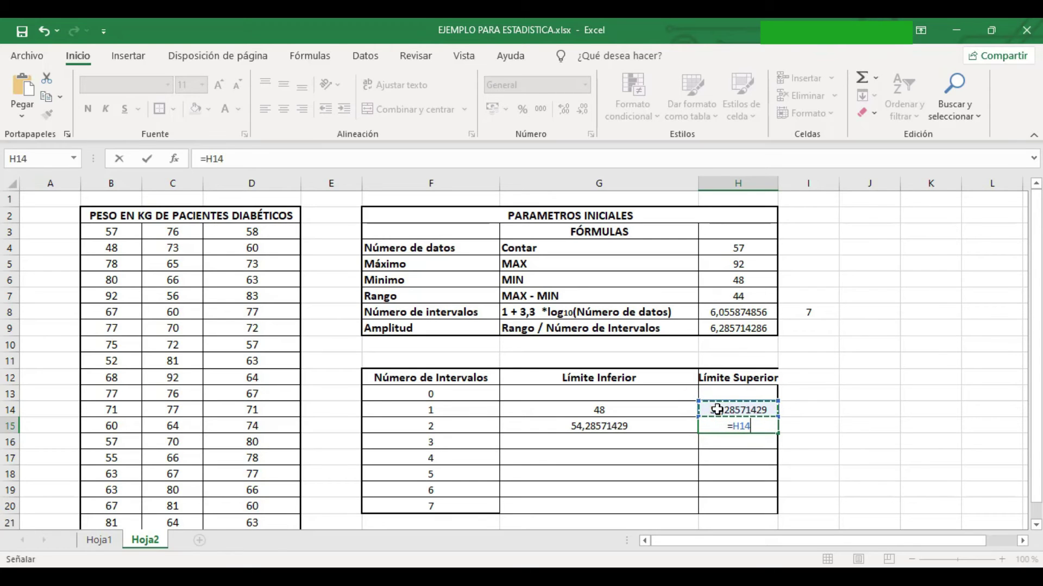
{"action": "type", "text": "+H9"}
{"action": "key", "text": "F4"}
{"action": "key", "text": "Return"}
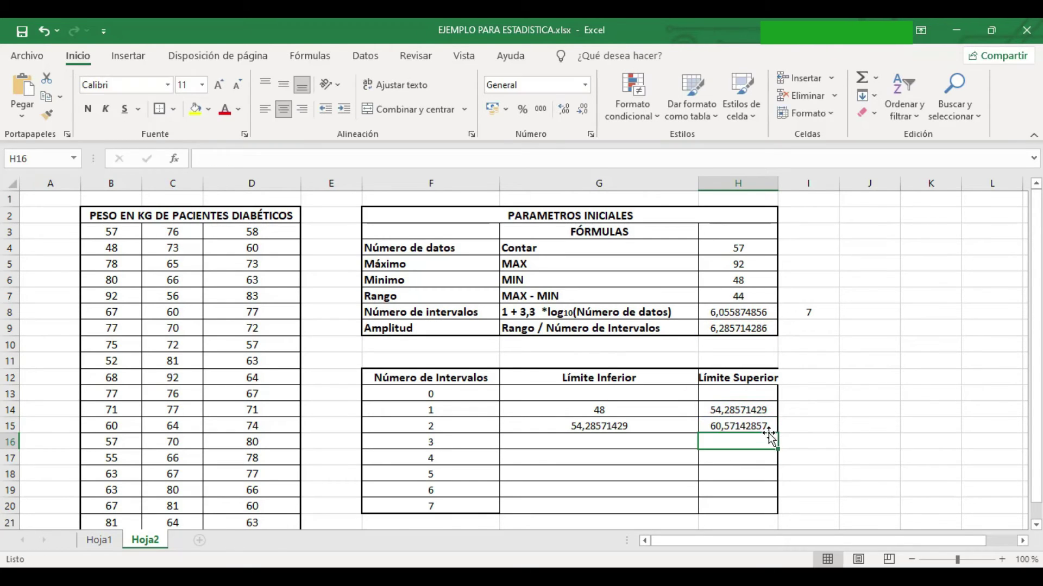
Fill the G15 and H15 limit formulas down to interval 7, ending at 92
{"action": "left_click", "coordinate": [659, 425]}
{"action": "left_click_drag", "start_coordinate": [698, 434], "coordinate": [698, 508]}
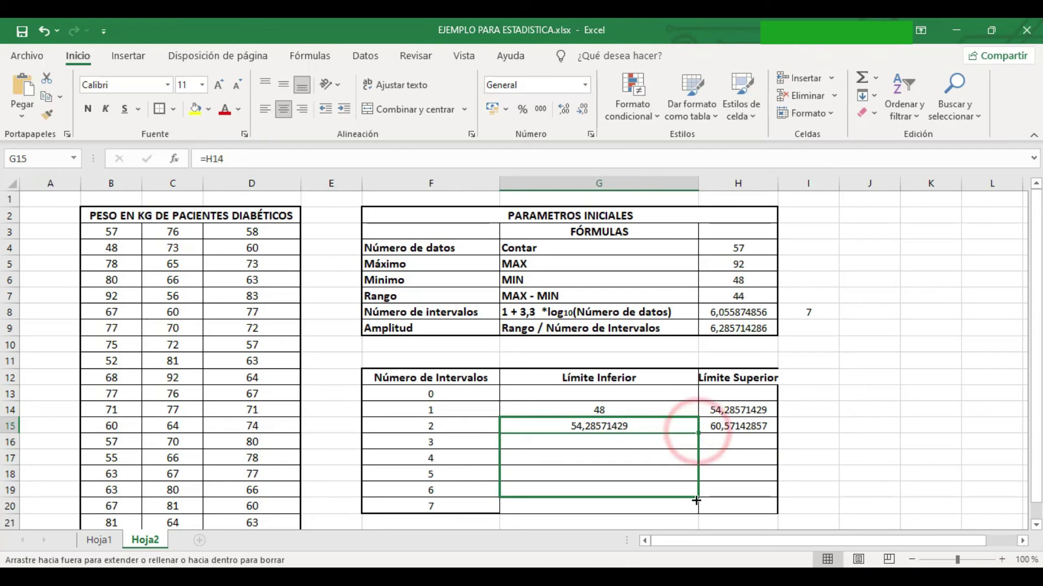
{"action": "left_click", "coordinate": [737, 426]}
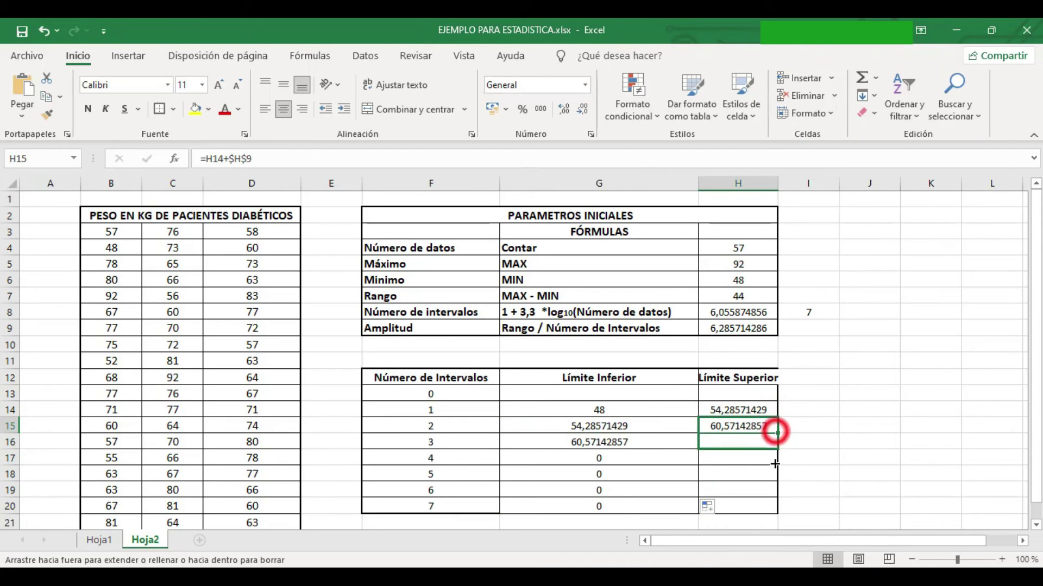
{"action": "left_click_drag", "start_coordinate": [776, 433], "coordinate": [778, 511]}
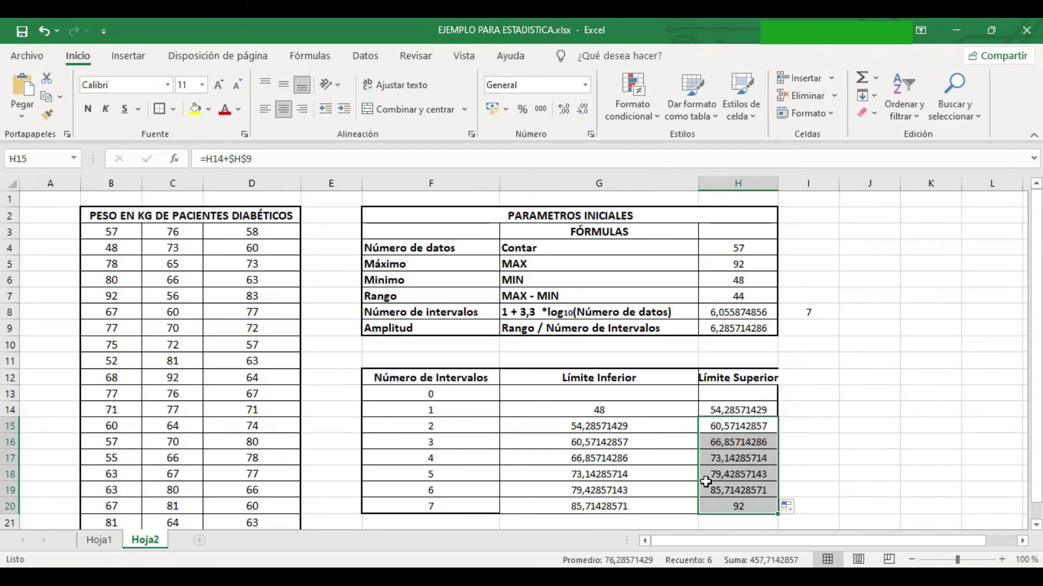
{"action": "left_click", "coordinate": [808, 512]}
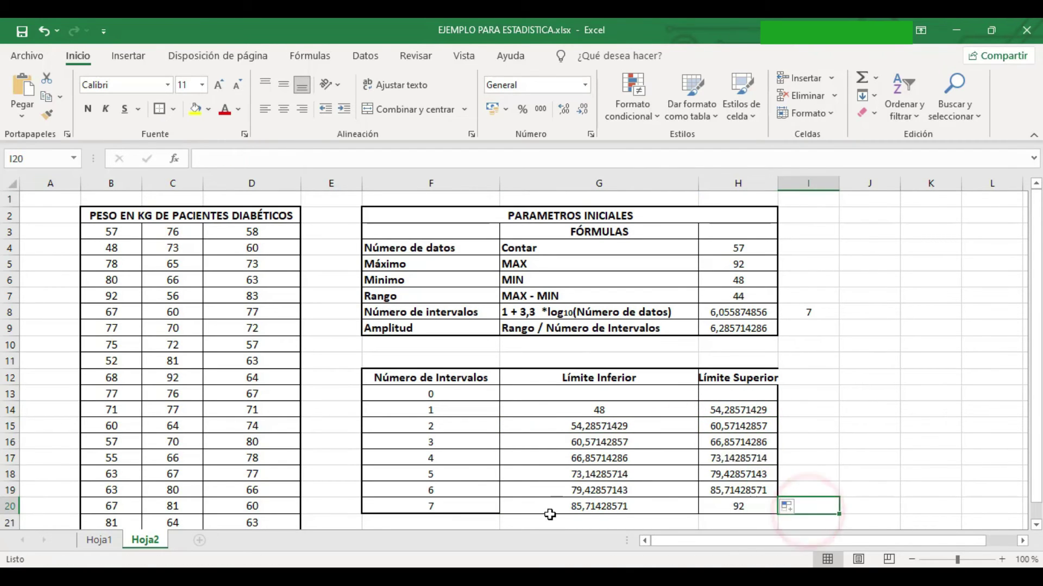
{"action": "left_click", "coordinate": [714, 508]}
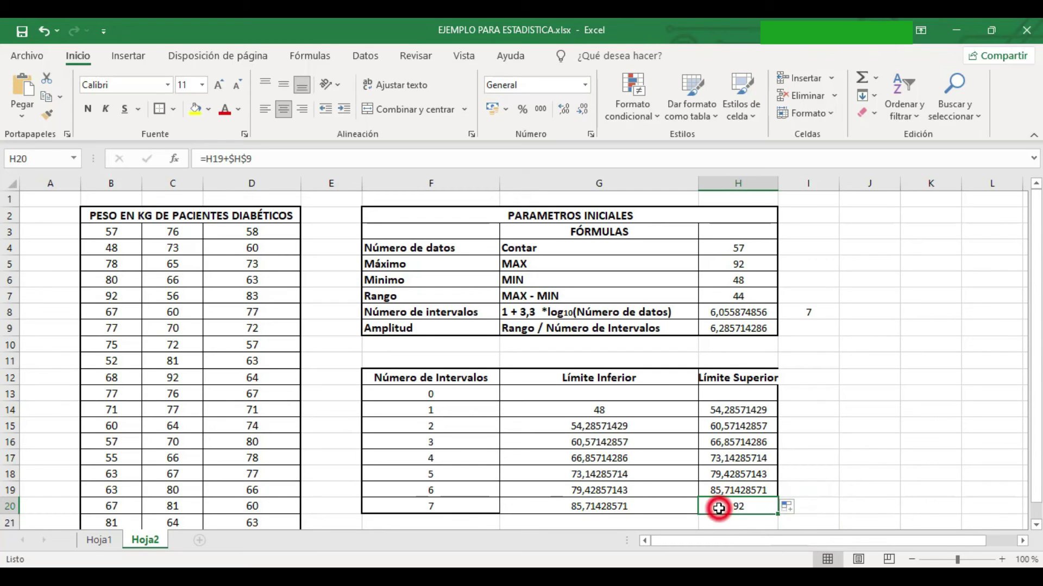
After reviewing the maximum formula in H5, enable the Herramientas para análisis add-in via Options > Complementos
{"action": "left_click", "coordinate": [761, 267]}
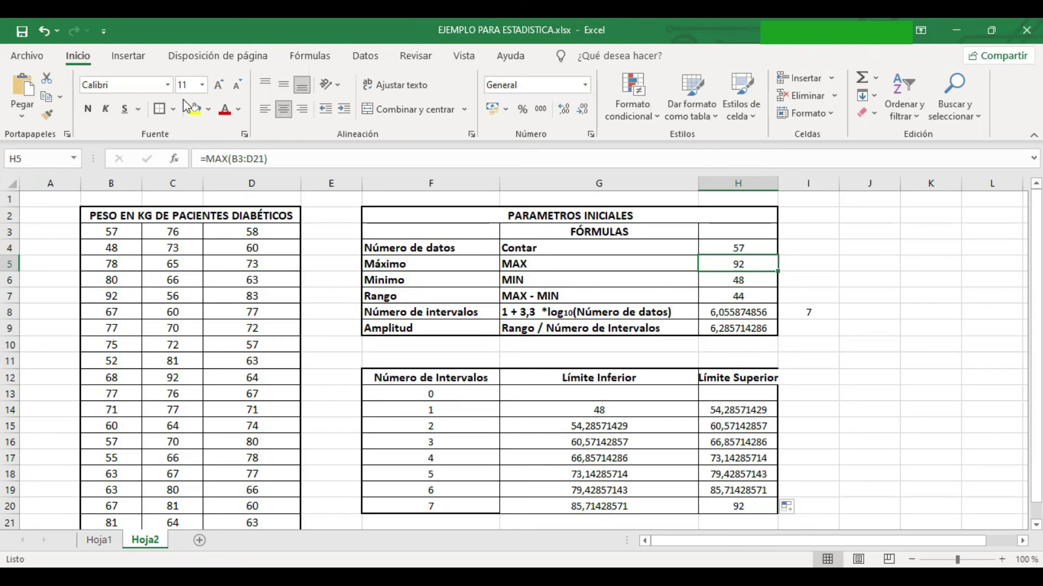
{"action": "left_click", "coordinate": [27, 55]}
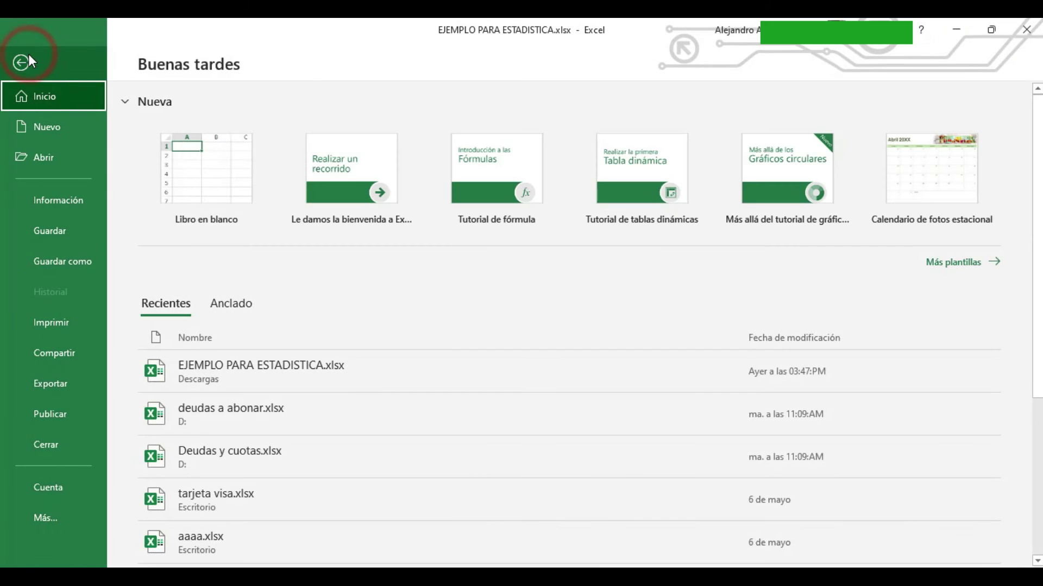
{"action": "left_click", "coordinate": [38, 519]}
{"action": "left_click", "coordinate": [150, 551]}
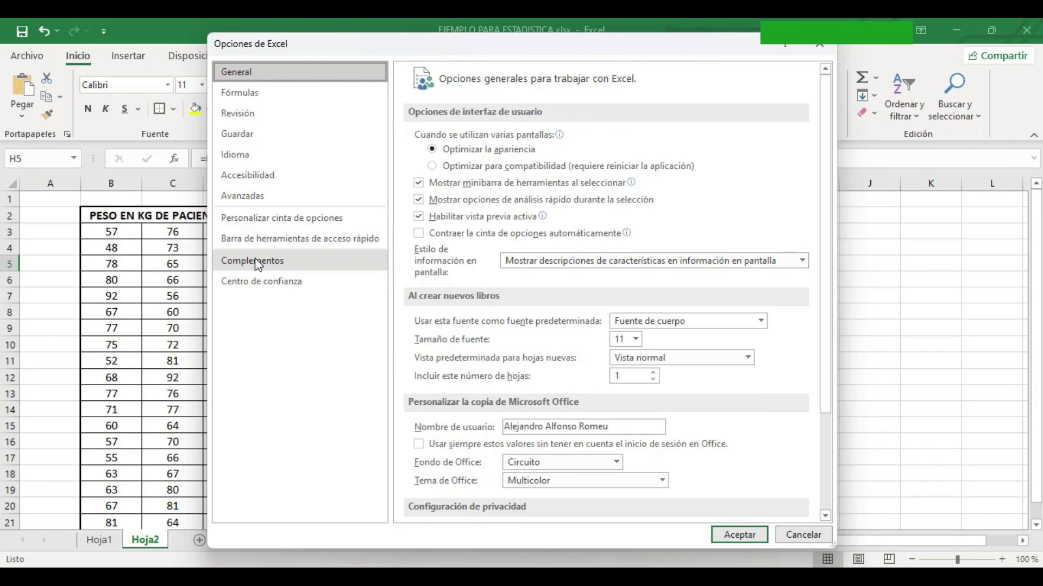
{"action": "left_click", "coordinate": [254, 261]}
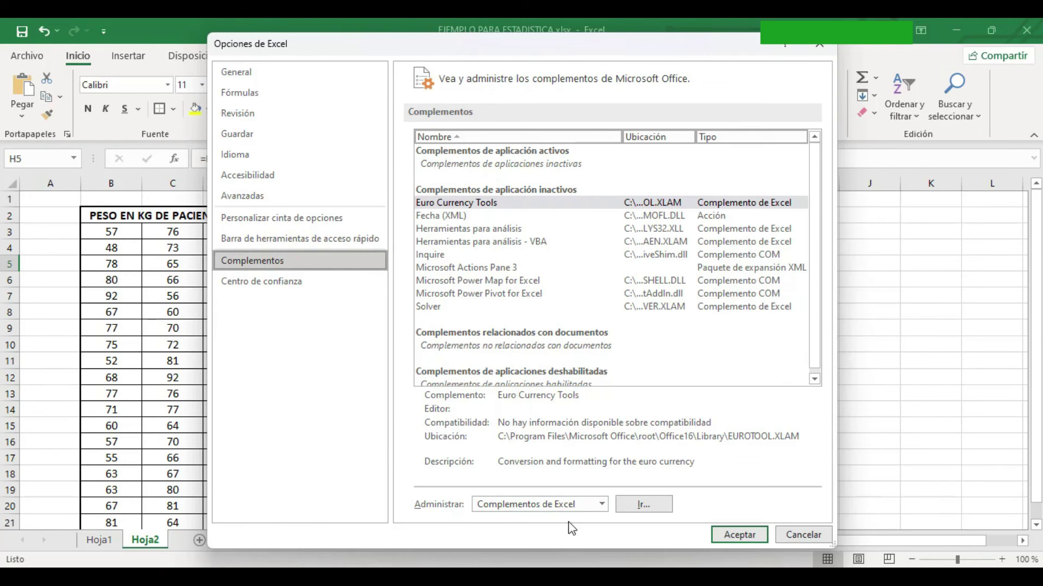
{"action": "left_click", "coordinate": [644, 506]}
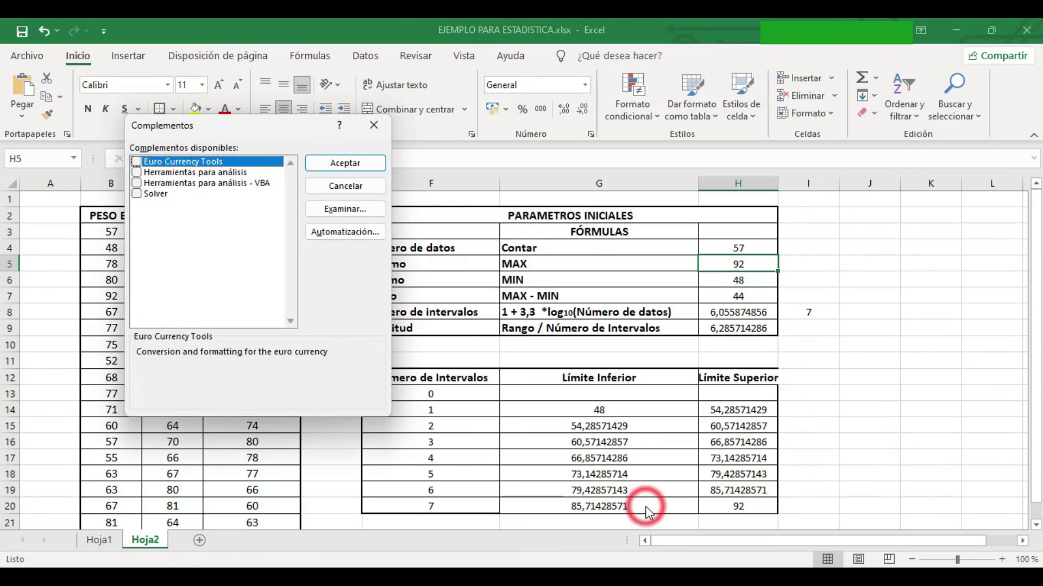
{"action": "left_click", "coordinate": [137, 173]}
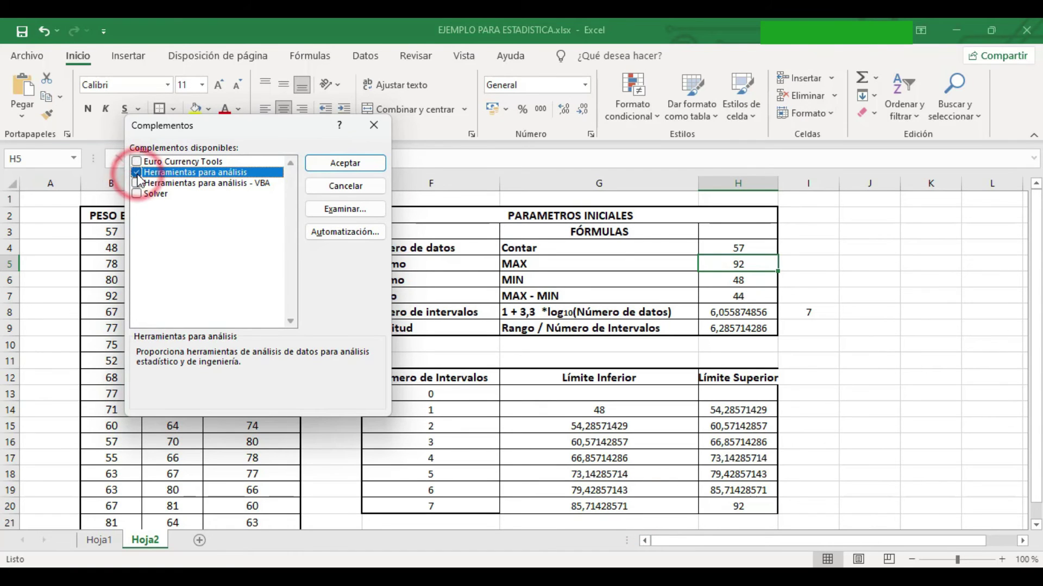
{"action": "left_click", "coordinate": [345, 162]}
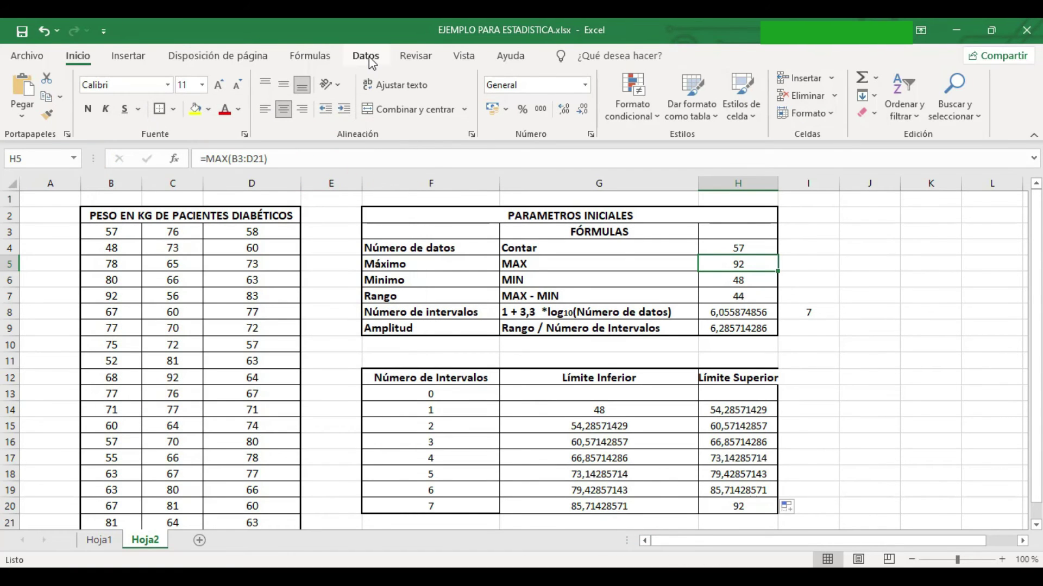
Launch the Histograma tool from Análisis de datos on the Datos tab
{"action": "left_click", "coordinate": [366, 57]}
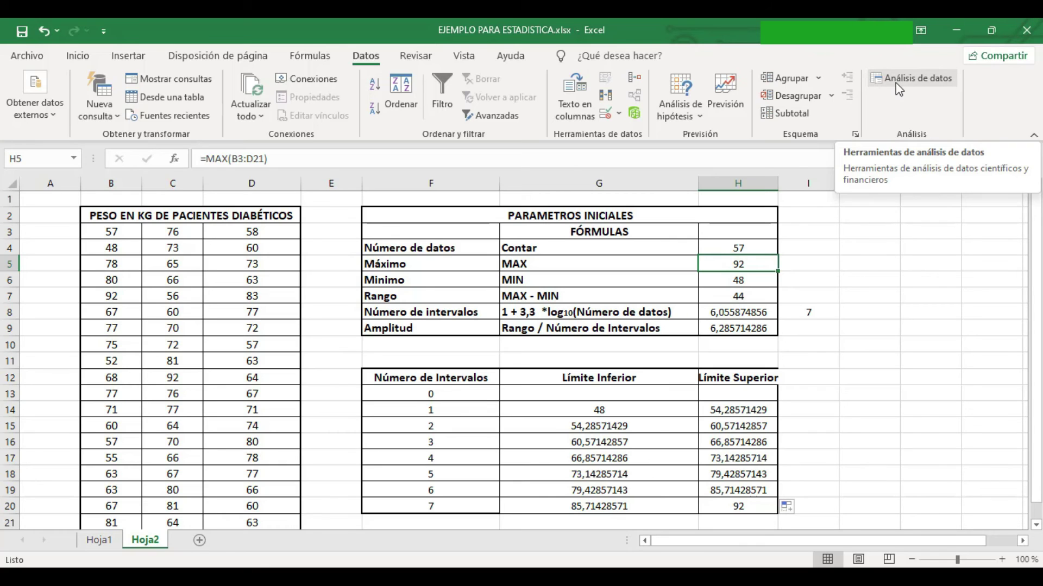
{"action": "left_click", "coordinate": [897, 83]}
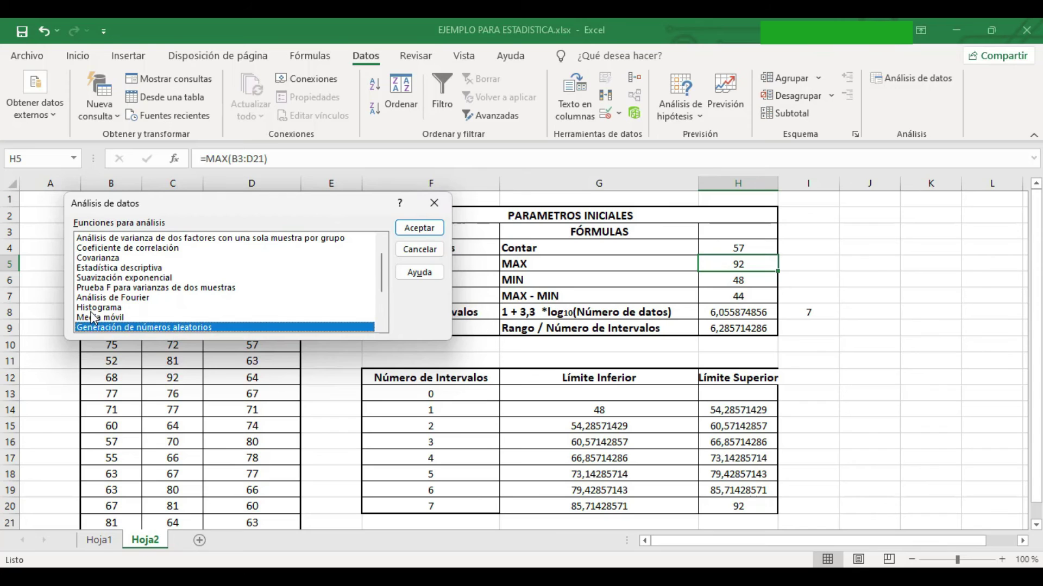
{"action": "left_click", "coordinate": [89, 309]}
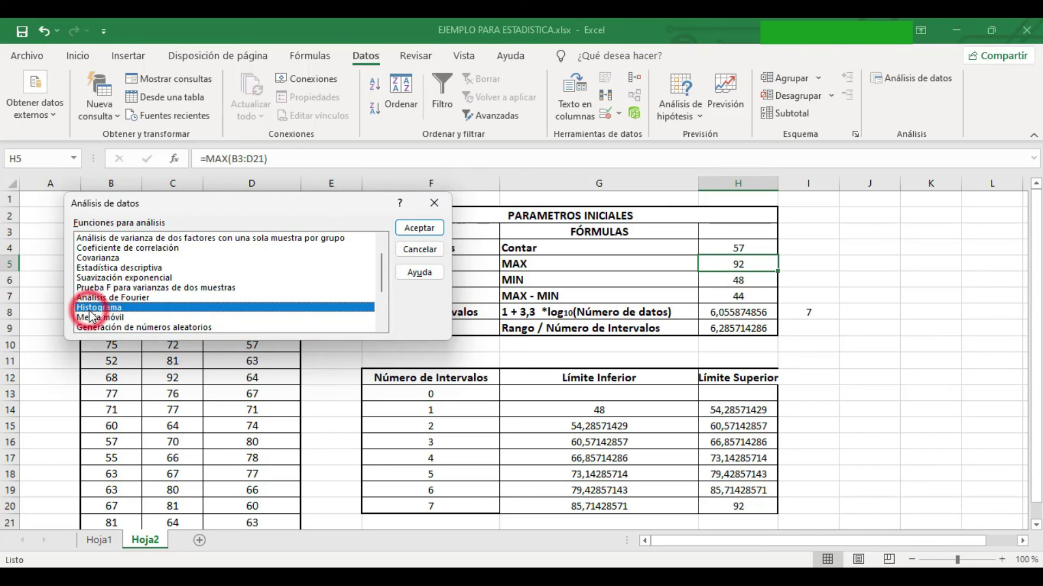
{"action": "left_click", "coordinate": [426, 230]}
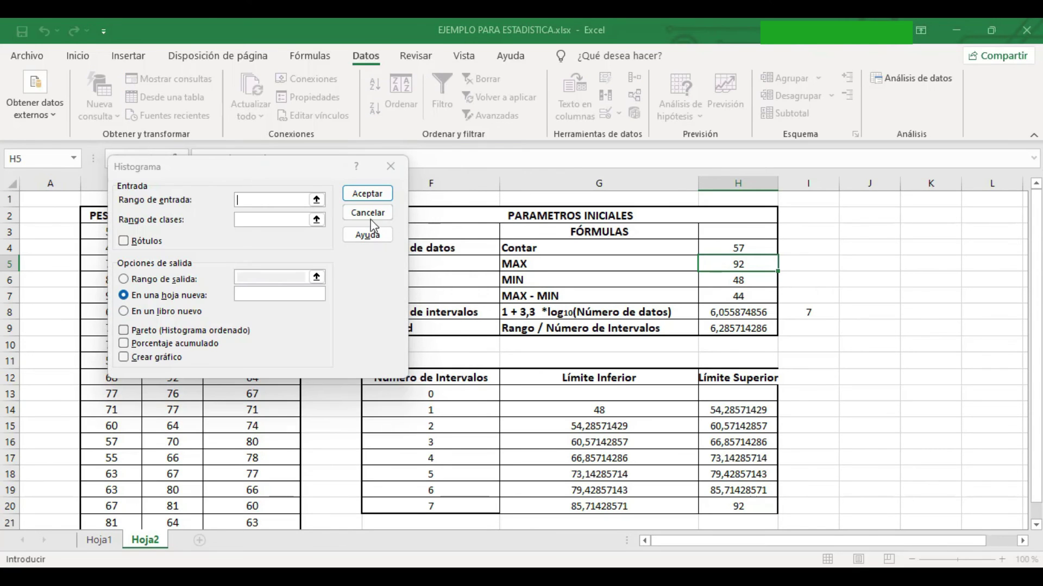
Set the histogram input range to B3:D21 and the class range to H13:H20
{"action": "left_click", "coordinate": [317, 201]}
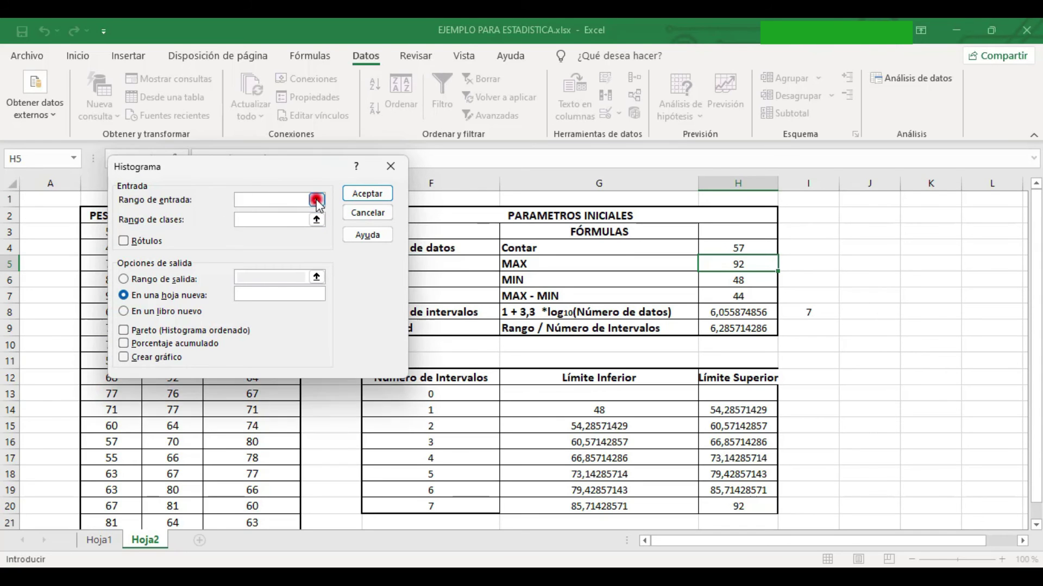
{"action": "mouse_move", "coordinate": [111, 232]}
{"action": "left_mouse_down"}
{"action": "mouse_move", "coordinate": [270, 468]}
{"action": "mouse_move", "coordinate": [268, 513]}
{"action": "mouse_move", "coordinate": [265, 503]}
{"action": "left_mouse_up"}
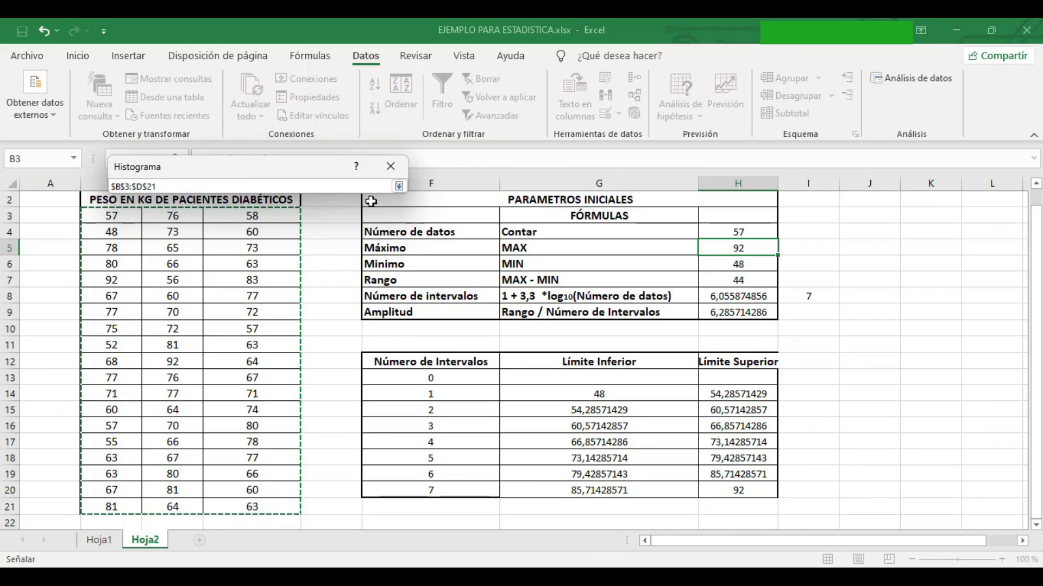
{"action": "left_click", "coordinate": [399, 187]}
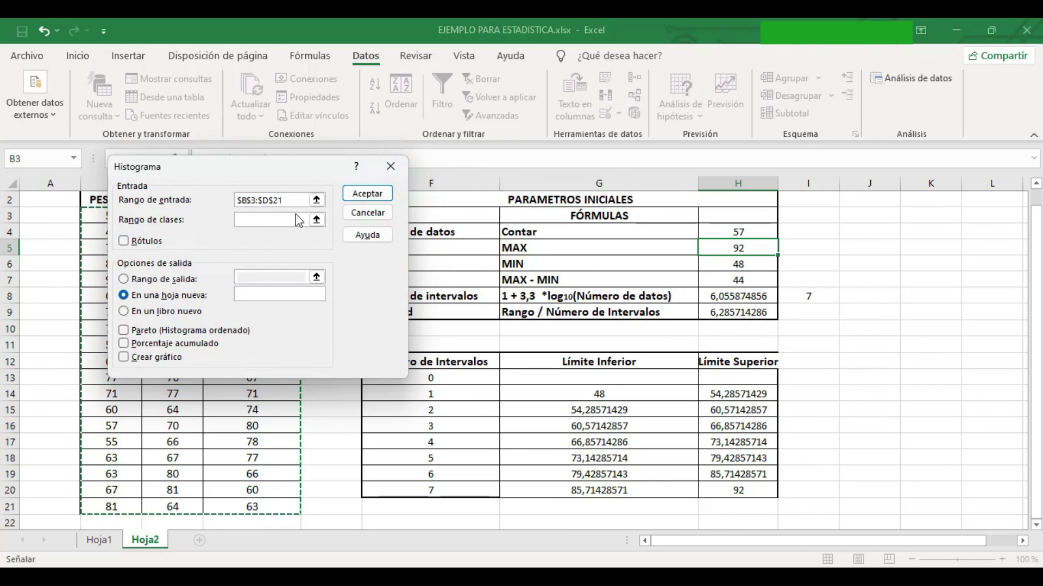
{"action": "left_click", "coordinate": [316, 220]}
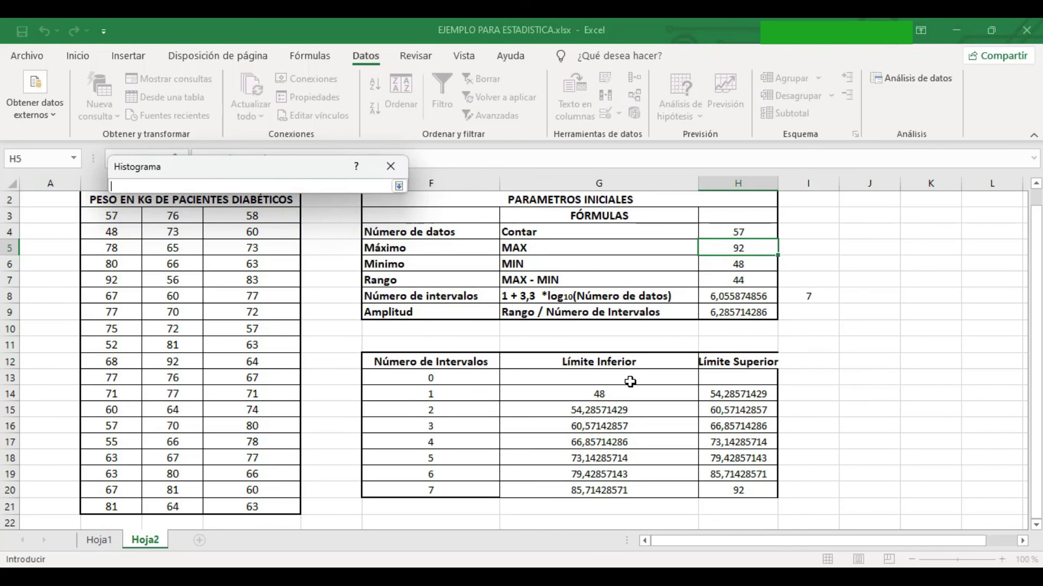
{"action": "left_click_drag", "start_coordinate": [715, 377], "coordinate": [748, 490]}
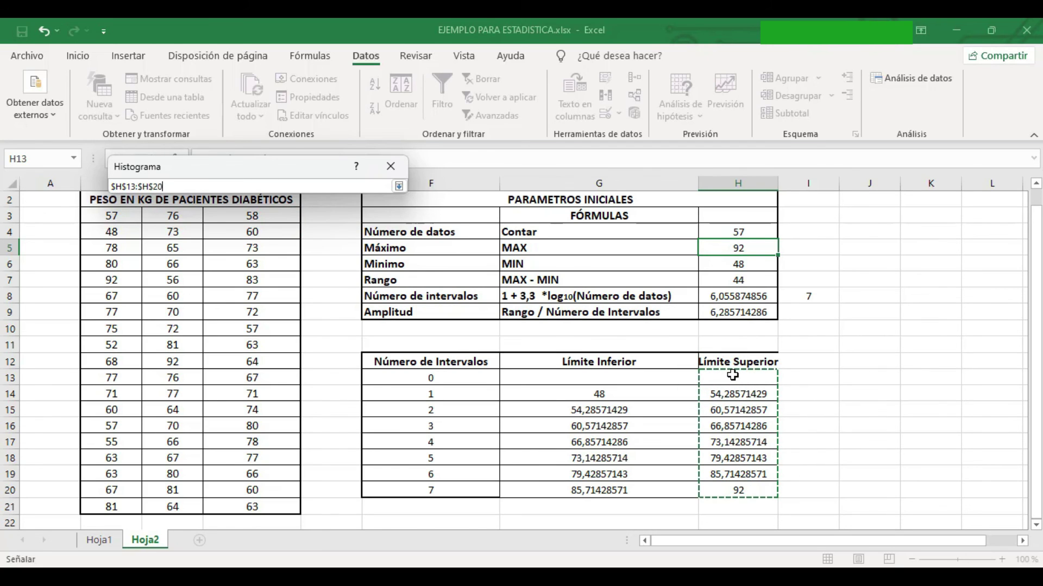
{"action": "left_click", "coordinate": [401, 186]}
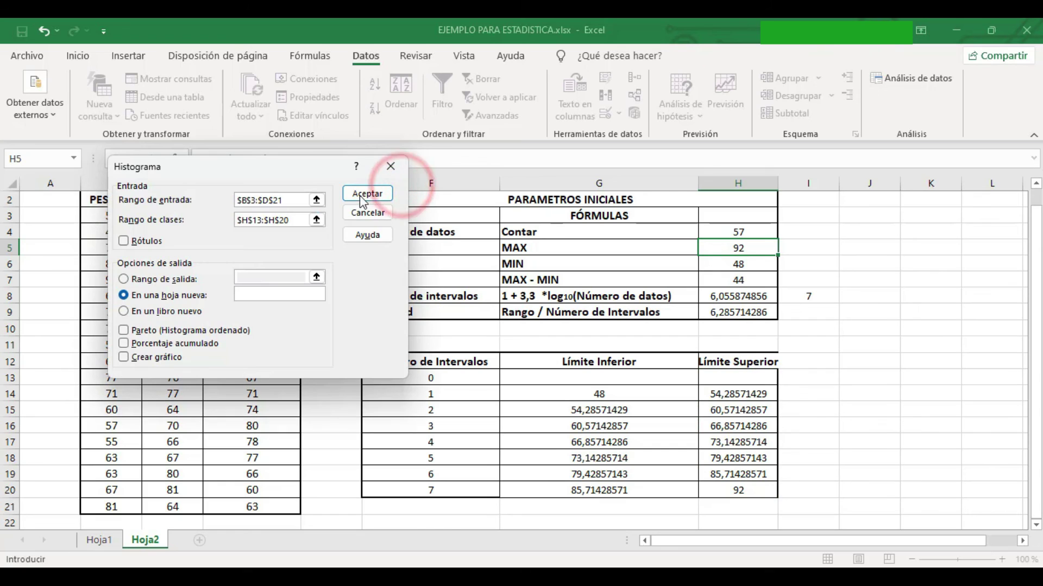
Enable Rótulos, Porcentaje acumulado and Crear gráfico, and output the histogram to a new sheet
{"action": "left_click", "coordinate": [124, 241]}
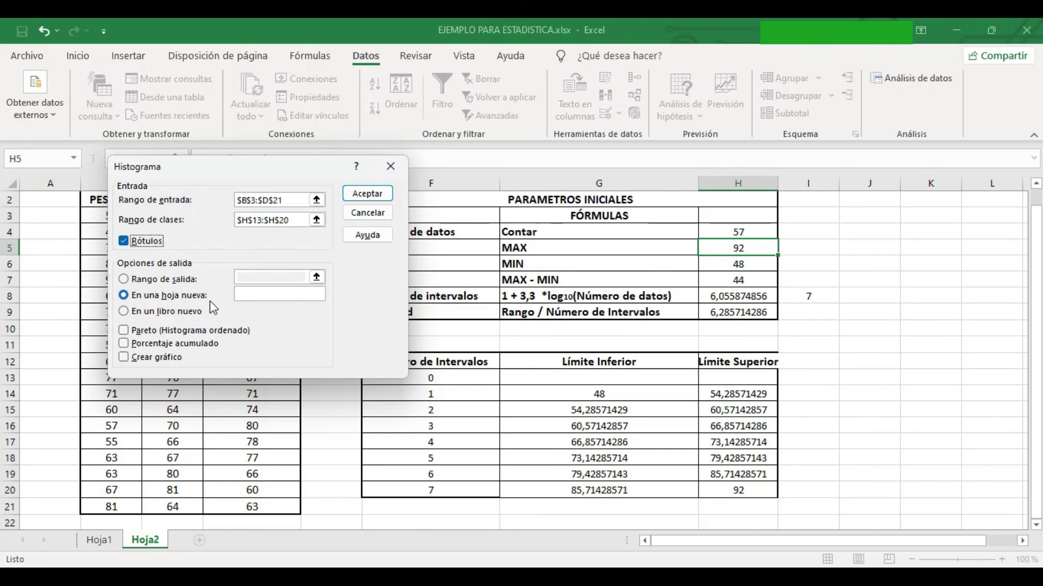
{"action": "left_click", "coordinate": [124, 344]}
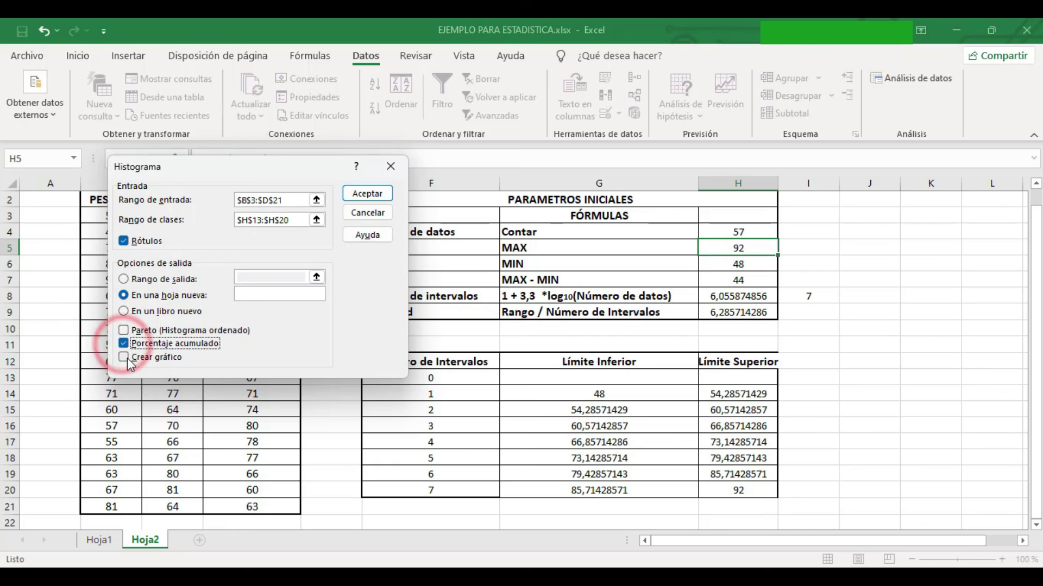
{"action": "left_click", "coordinate": [123, 357]}
{"action": "left_click", "coordinate": [365, 196]}
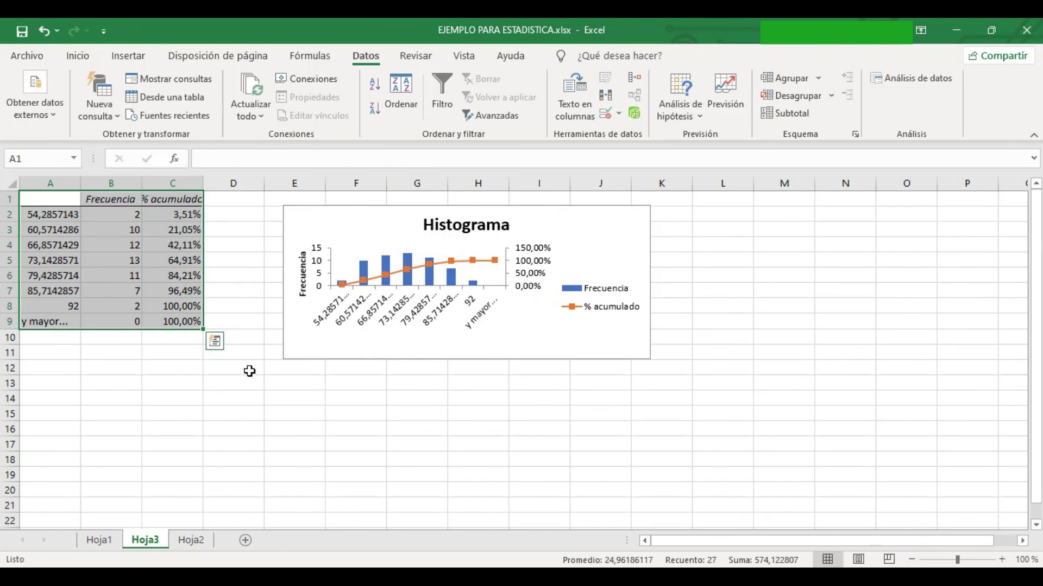